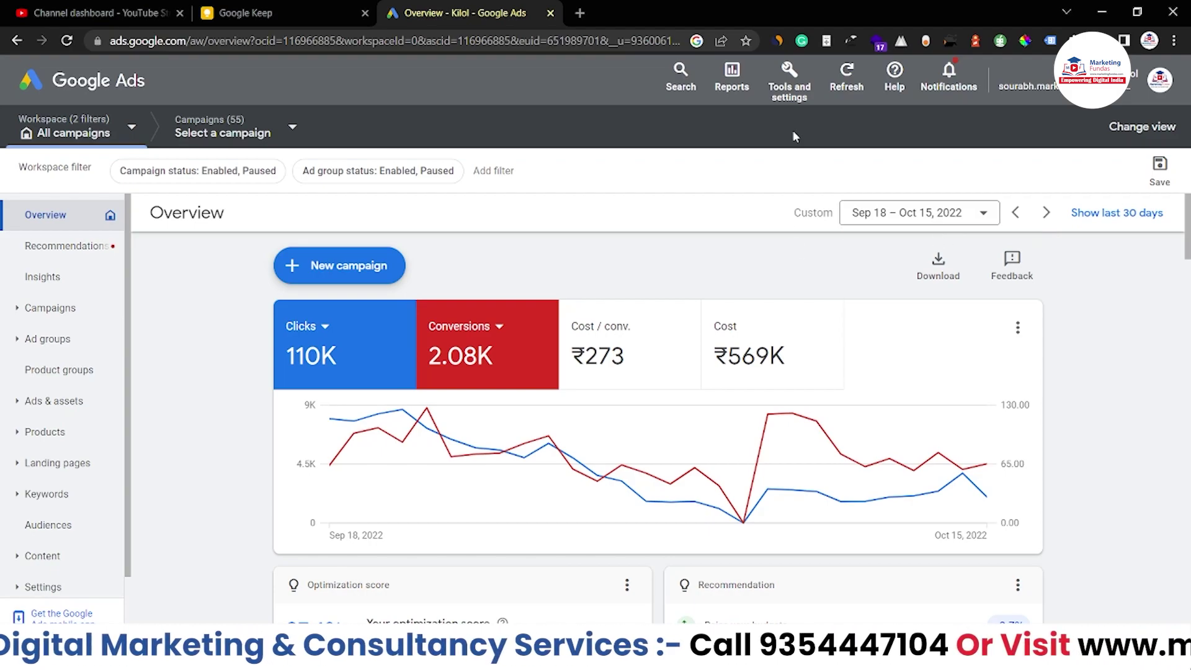
Open the Audience manager and examine the Search, YouTube, Display and Gmail sizes of the Engagement Pack data segments.
click(787, 71)
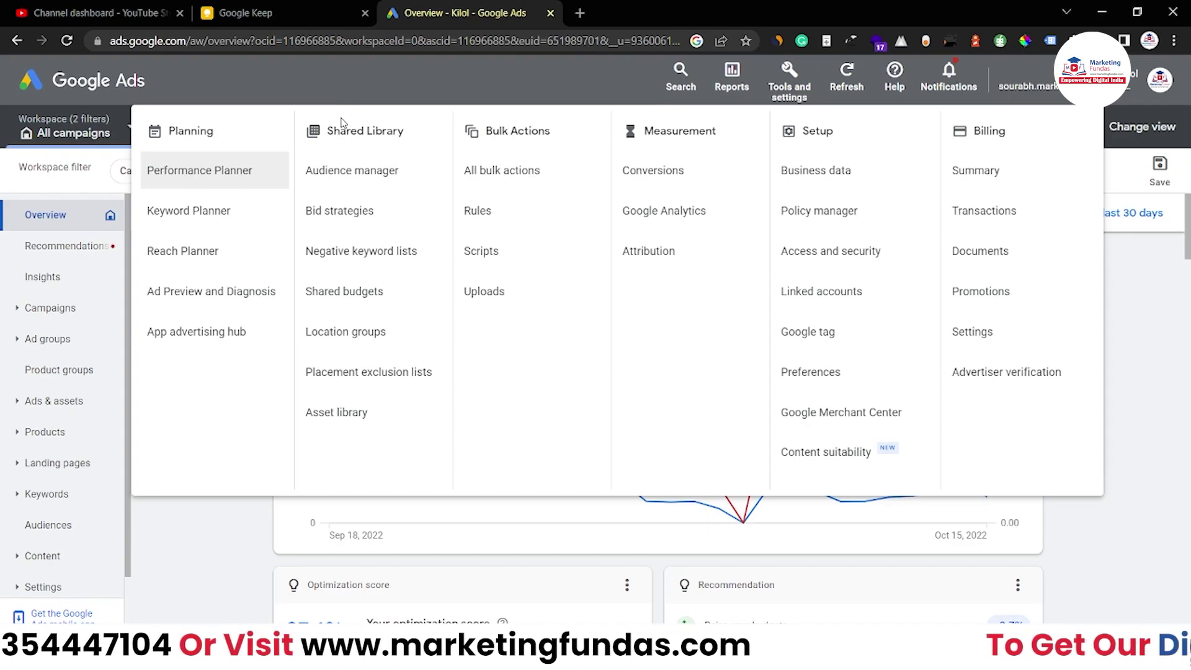
click(366, 176)
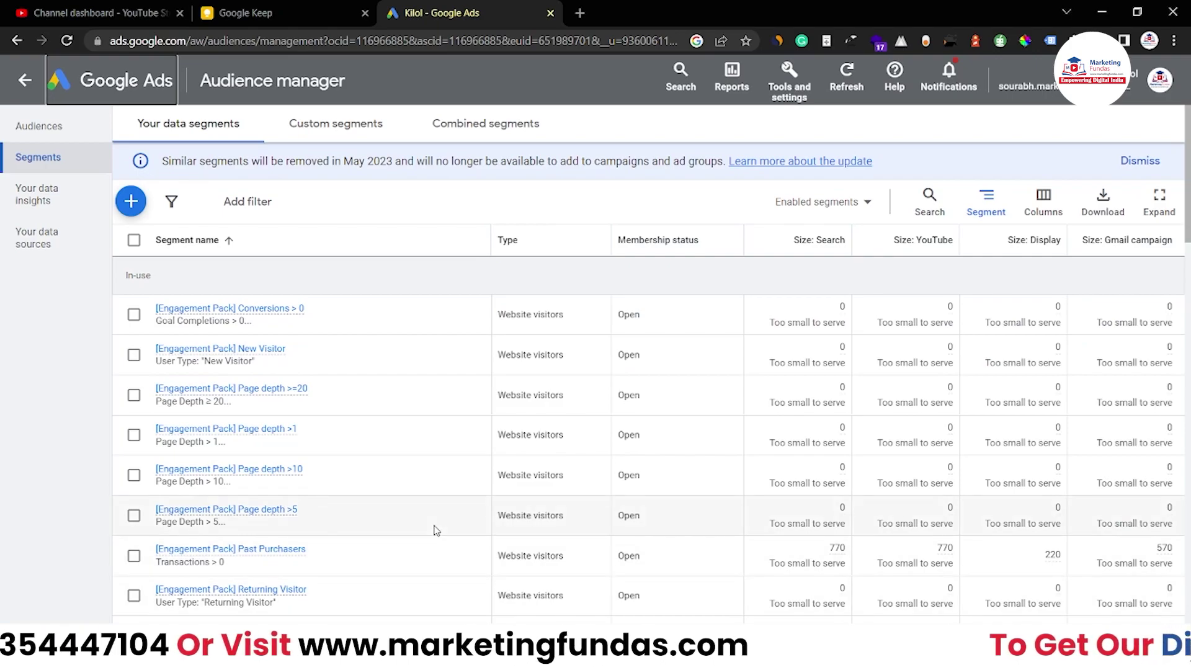
scroll(872, 533, down, 3)
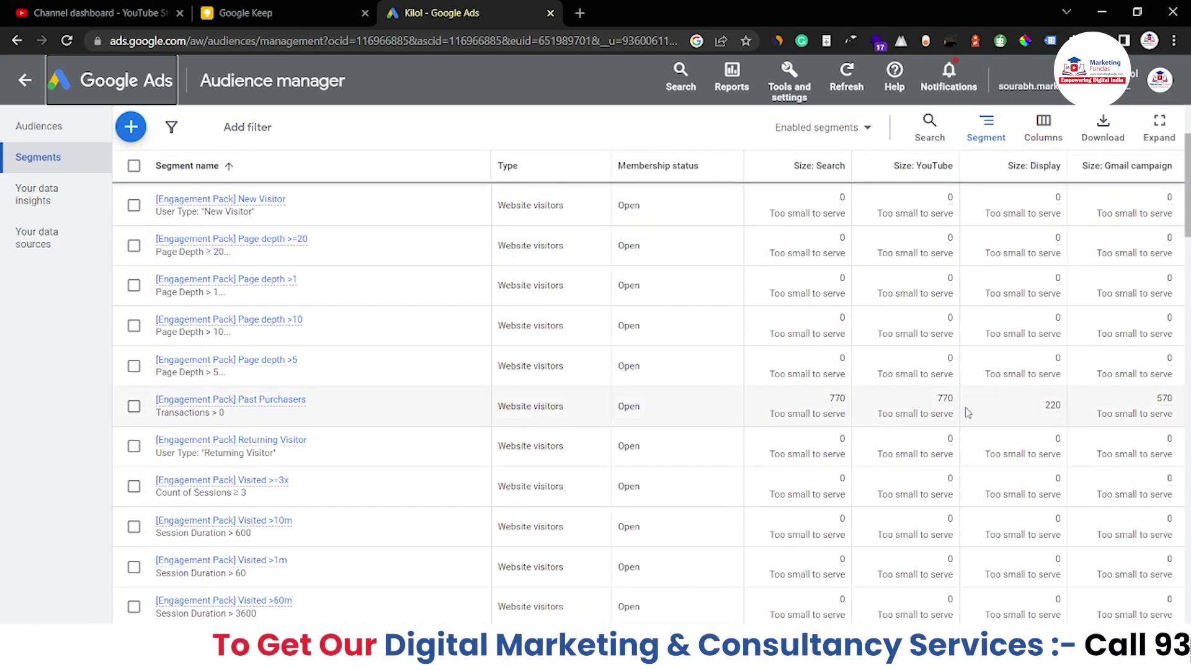
scroll(968, 412, down, 3)
scroll(968, 412, down, 4)
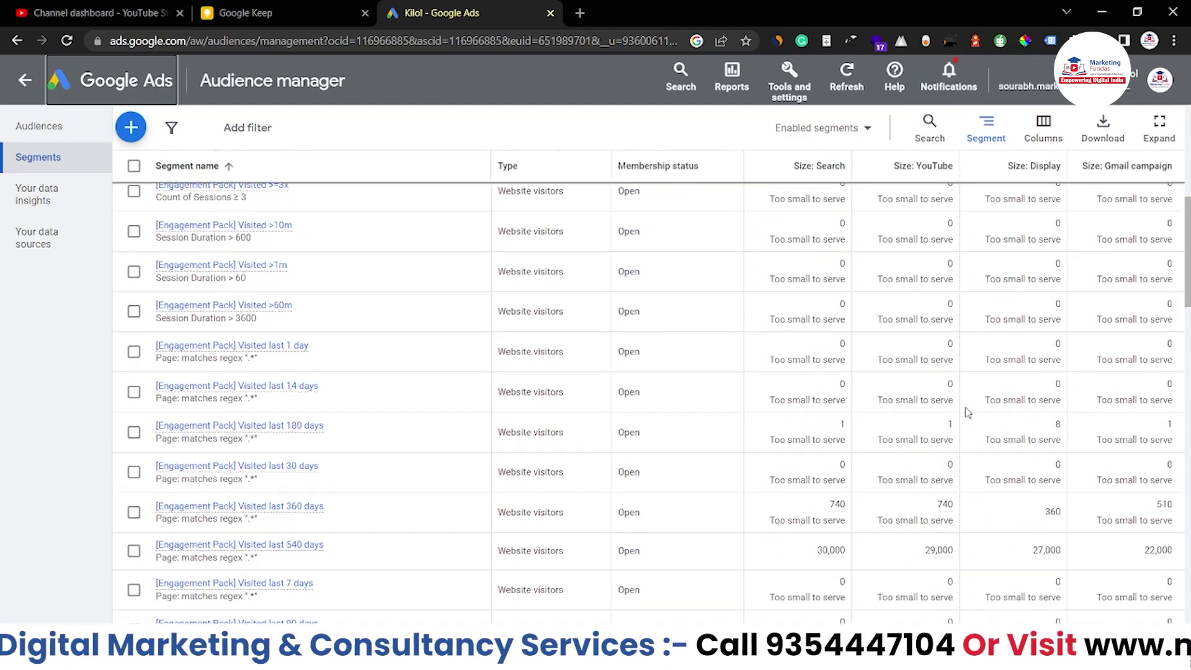
scroll(968, 412, down, 1)
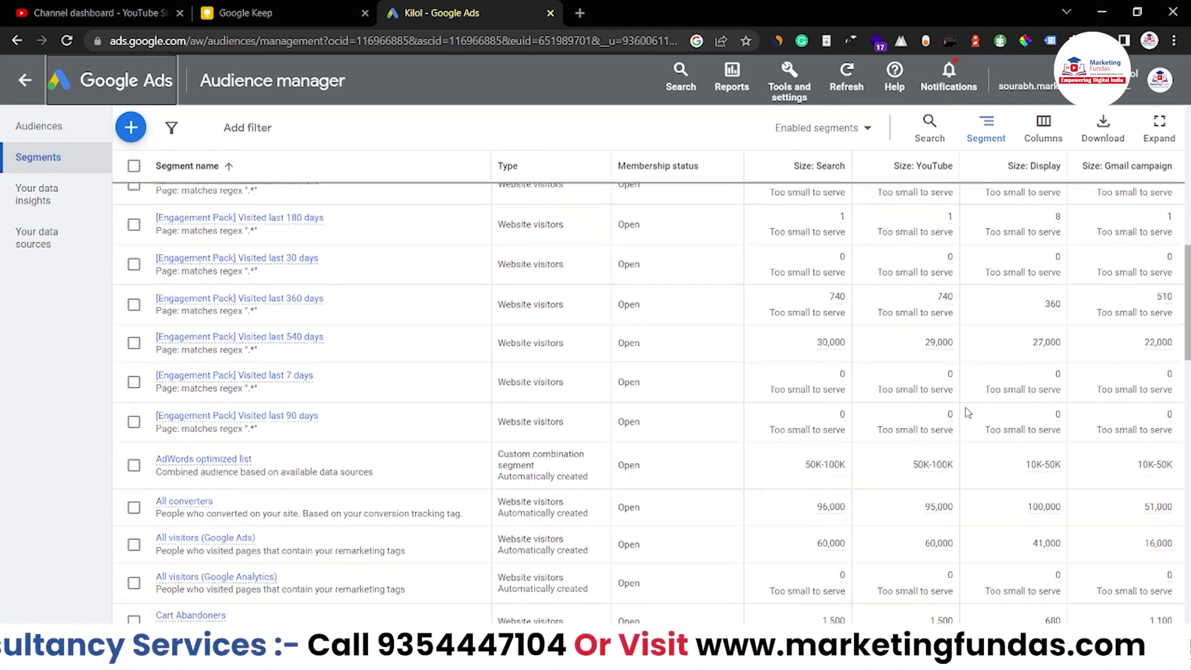
scroll(794, 309, down, 1)
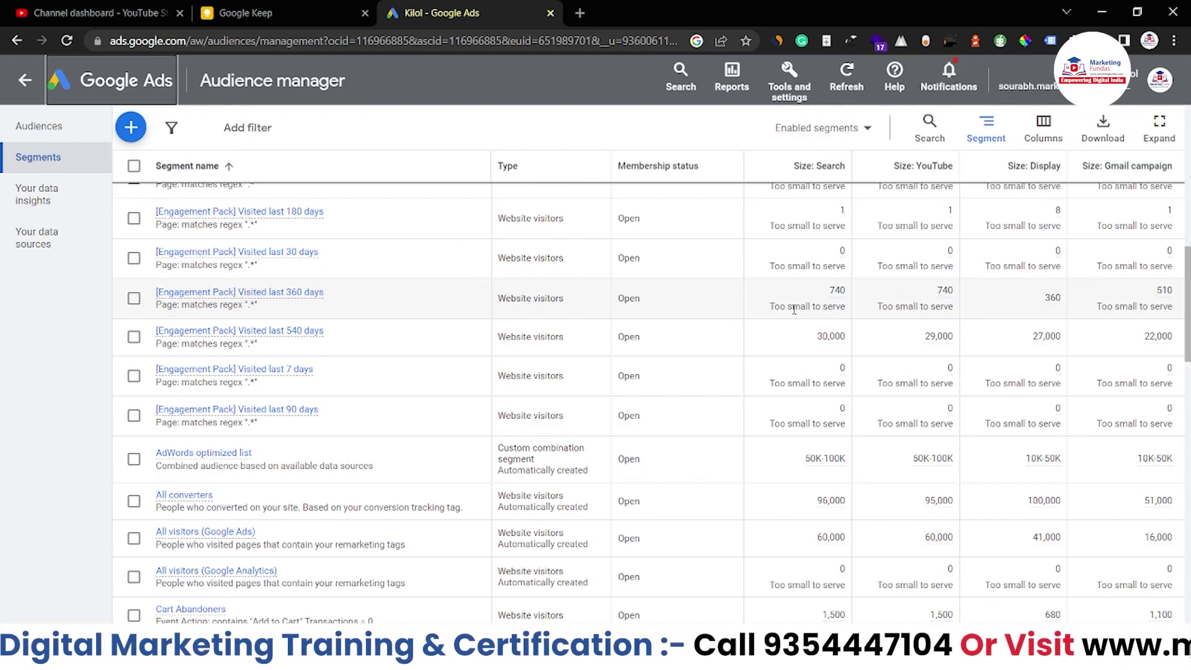
mouse_move(831, 344)
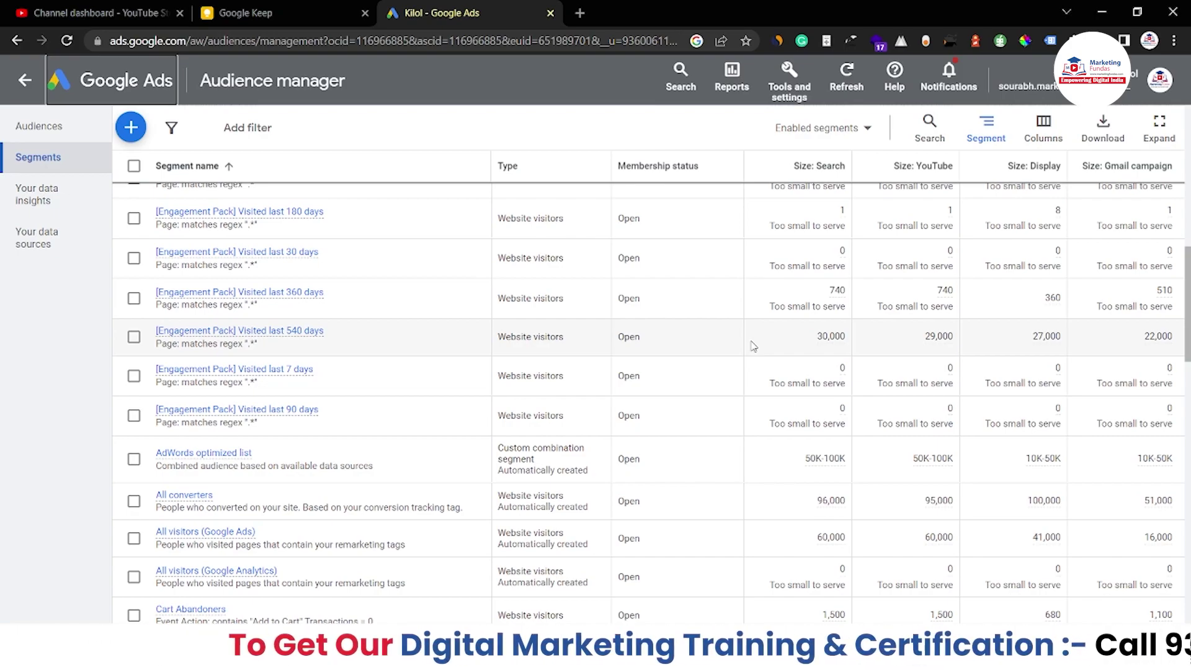
scroll(732, 309, down, 1)
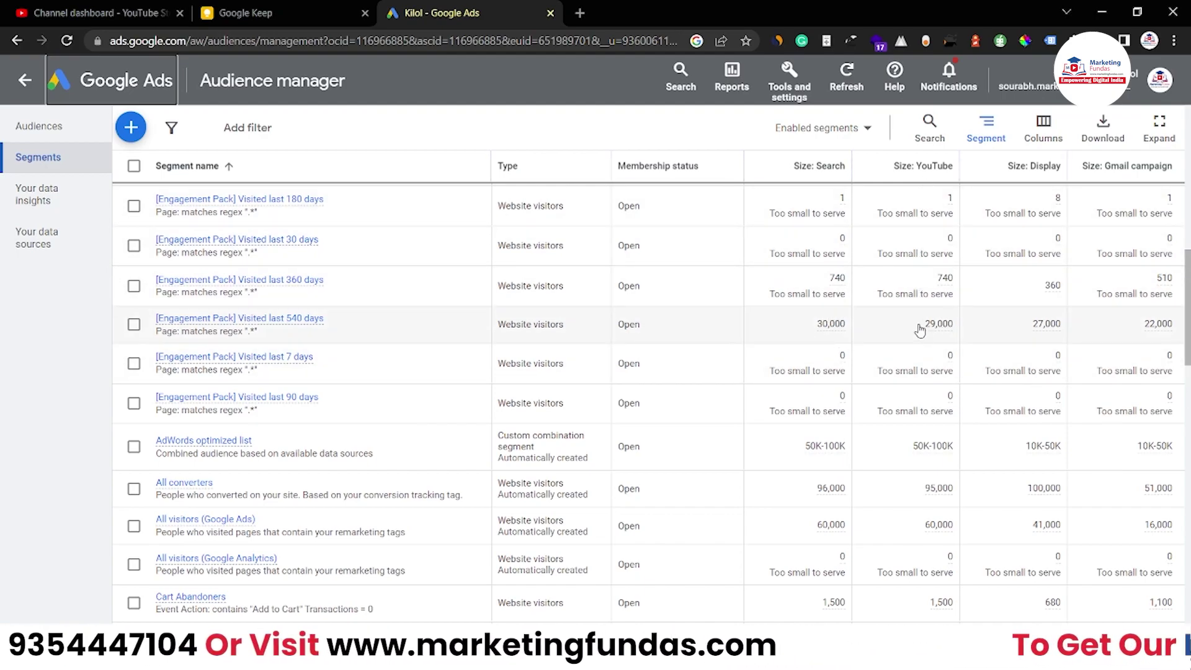
mouse_move(940, 325)
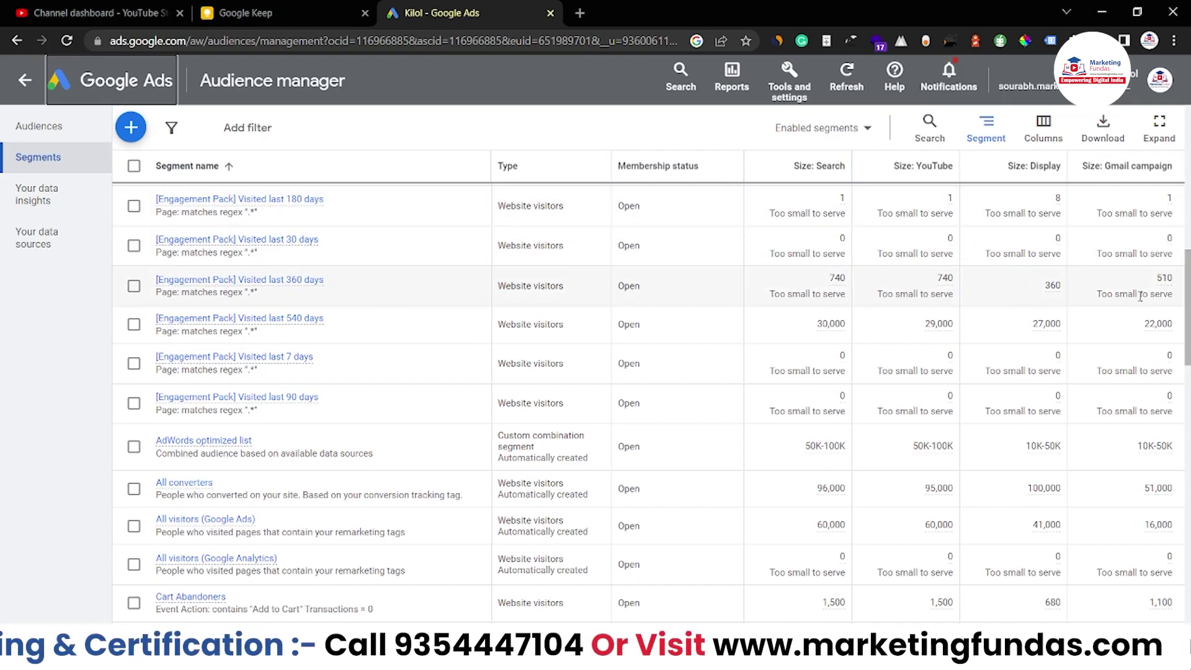
Examine the sizes of the converter, visitor, Cart Abandoners and Checkout page viewers segments in the data segments list.
scroll(936, 311, down, 1)
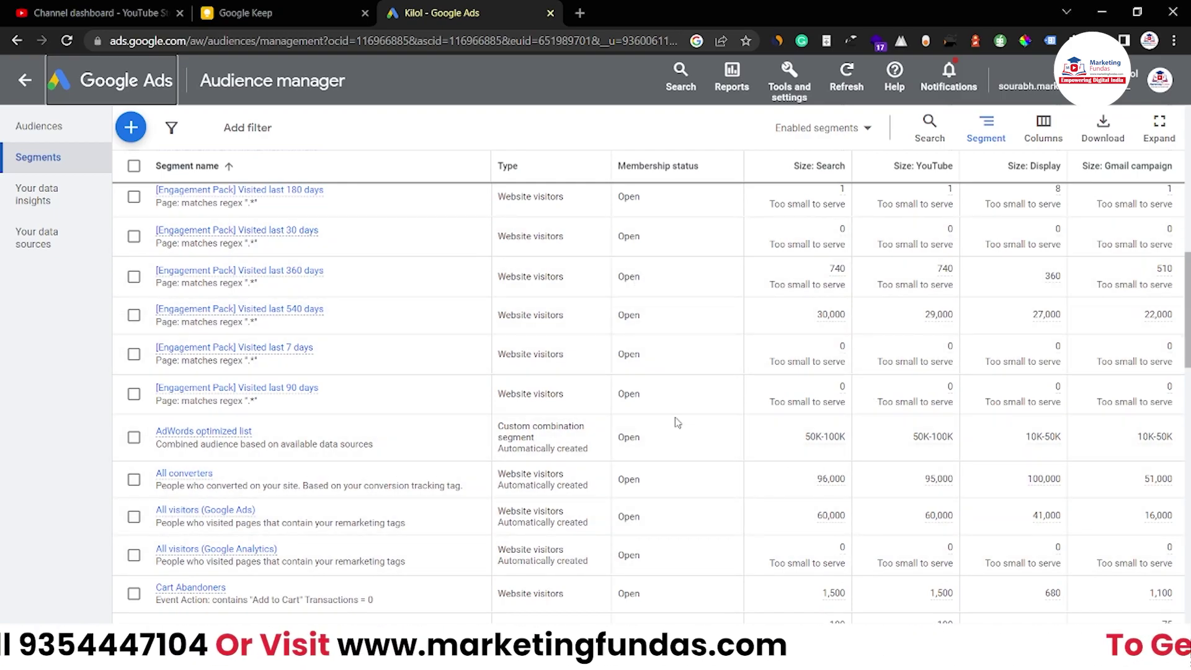
scroll(677, 423, down, 2)
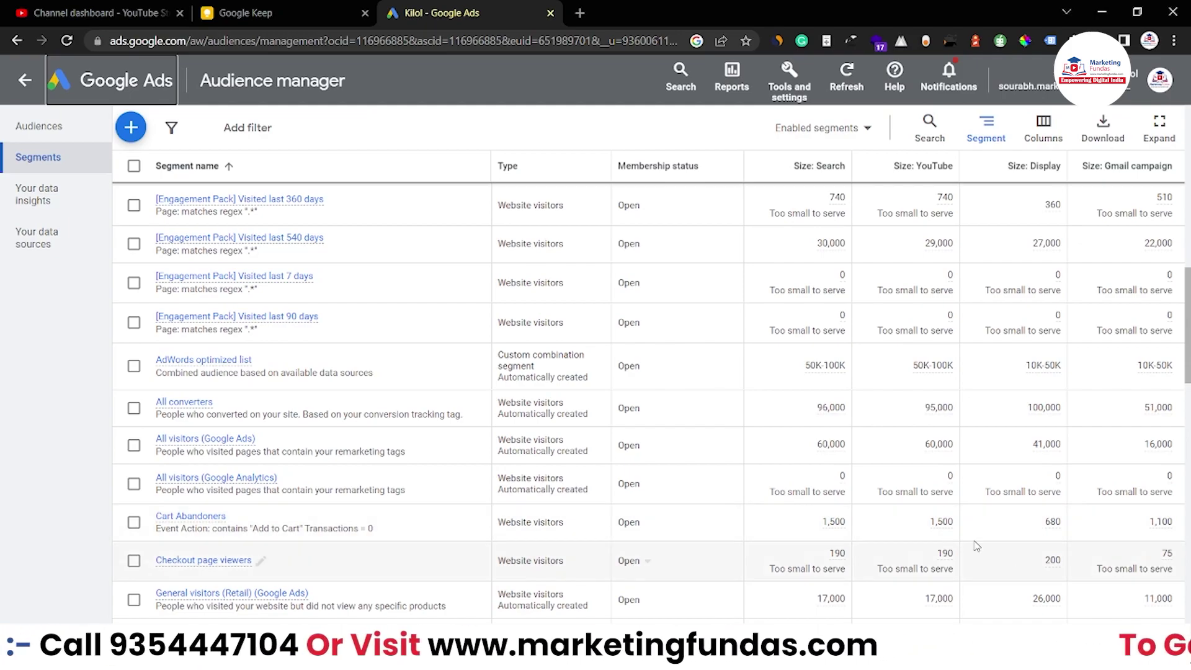
scroll(795, 462, down, 1)
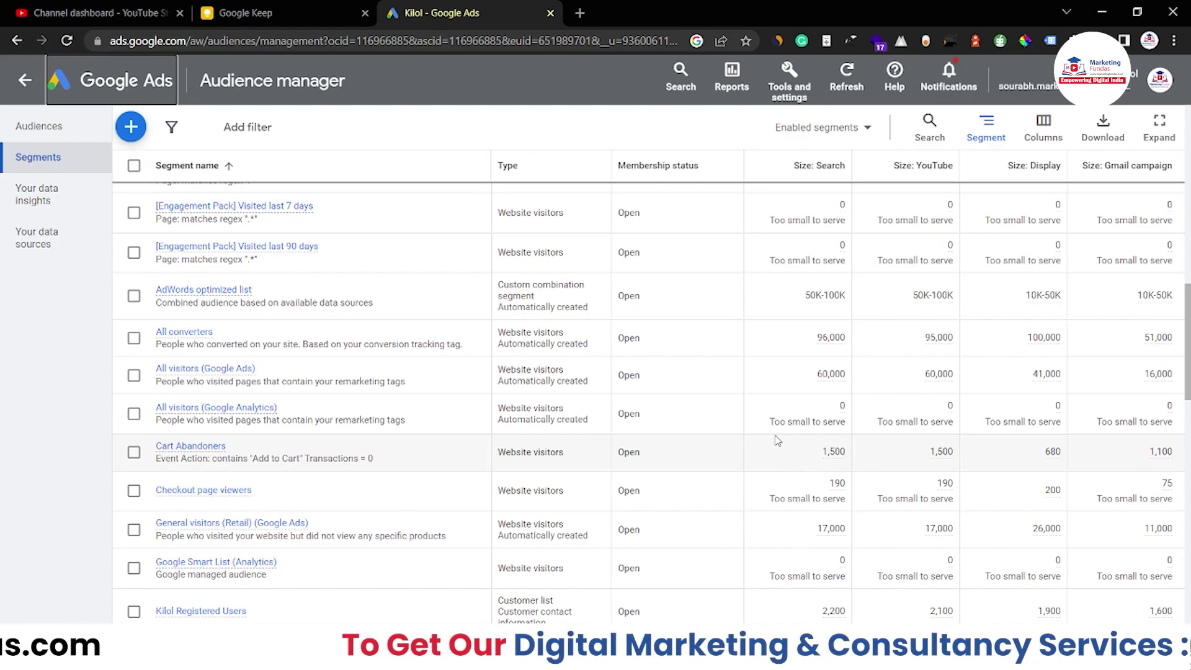
scroll(843, 425, down, 2)
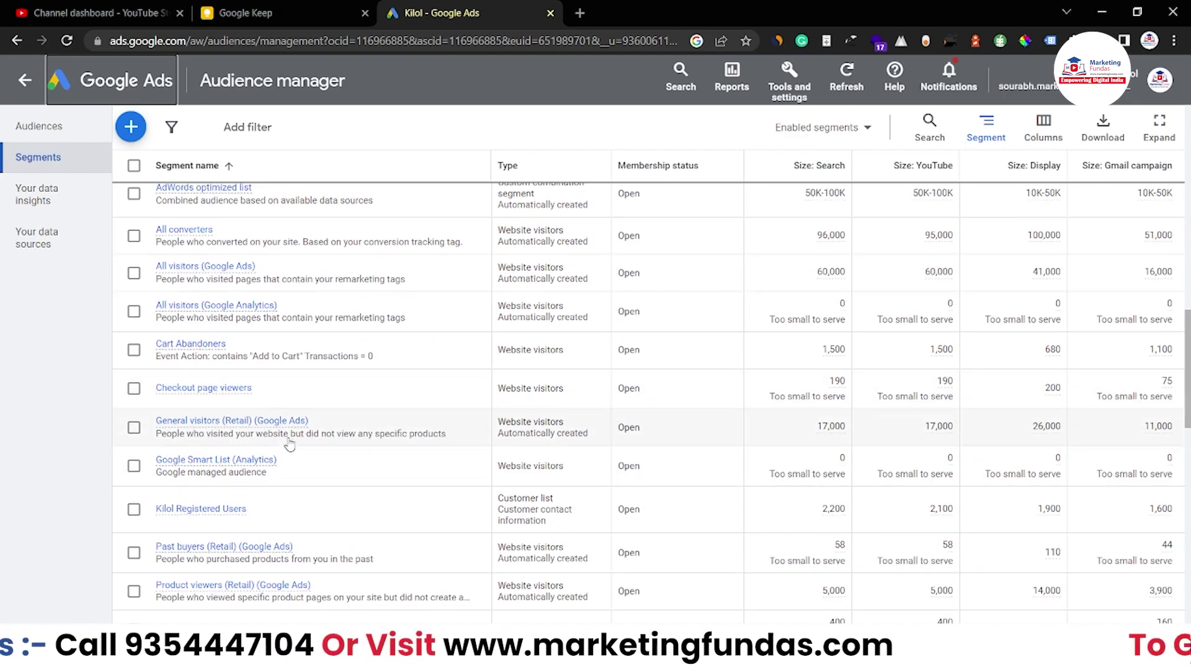
scroll(248, 434, down, 1)
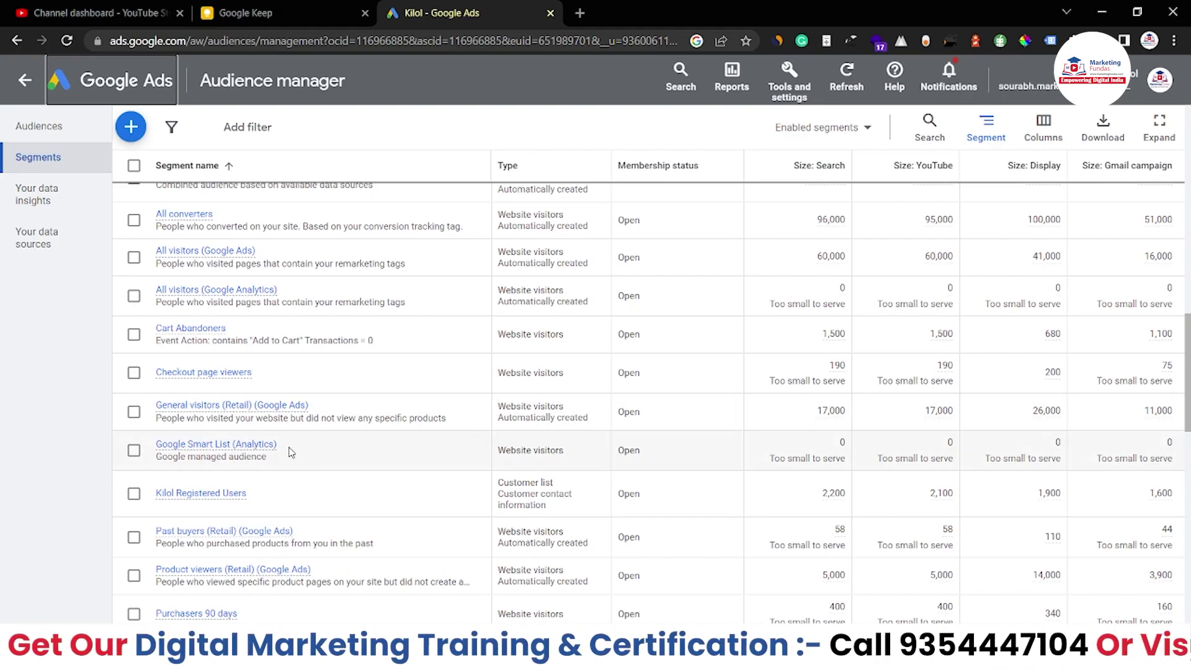
scroll(376, 416, up, 1)
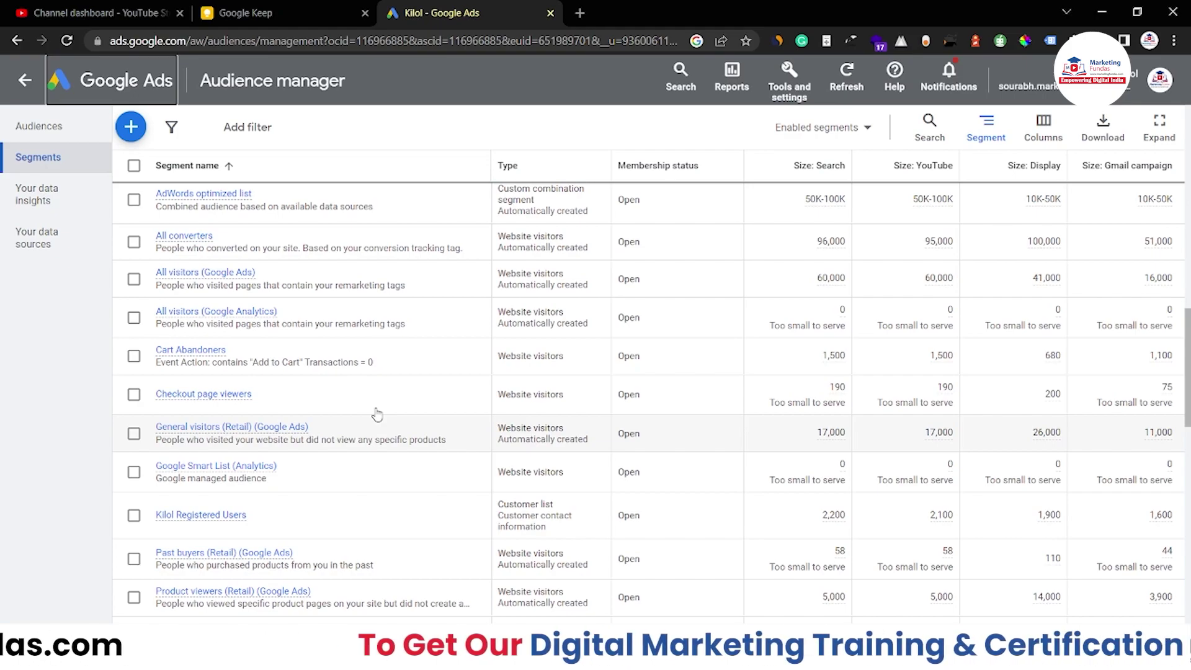
scroll(459, 403, up, 4)
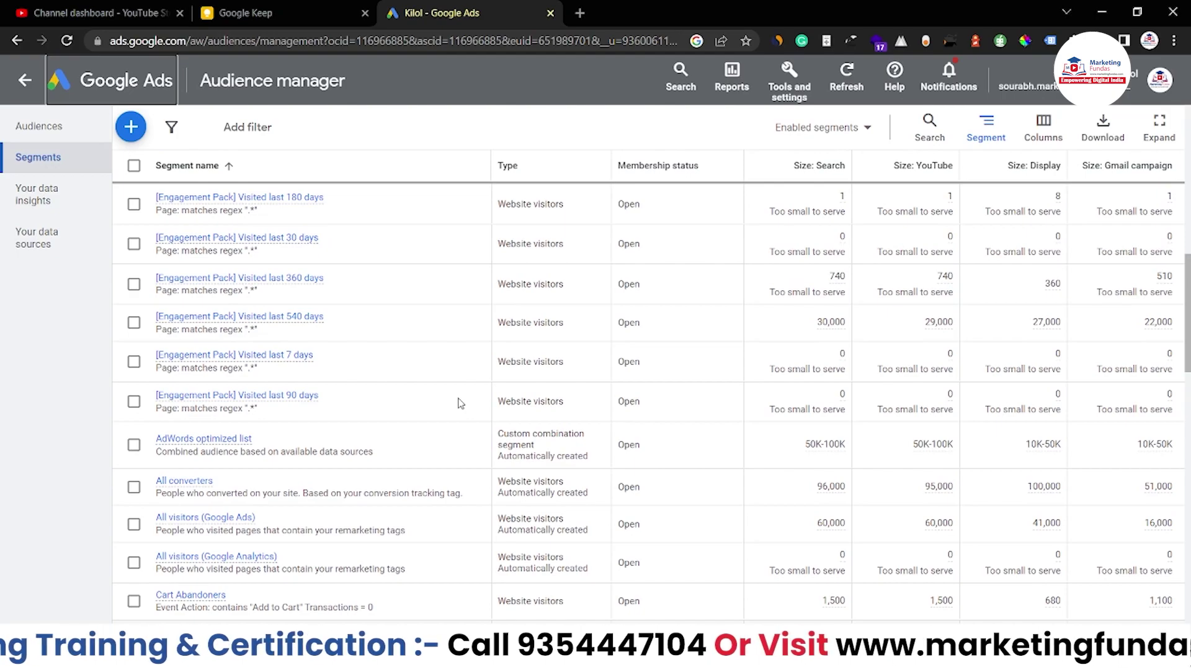
Review the automatically created similar segments near the end of the data segments list.
scroll(460, 404, down, 15)
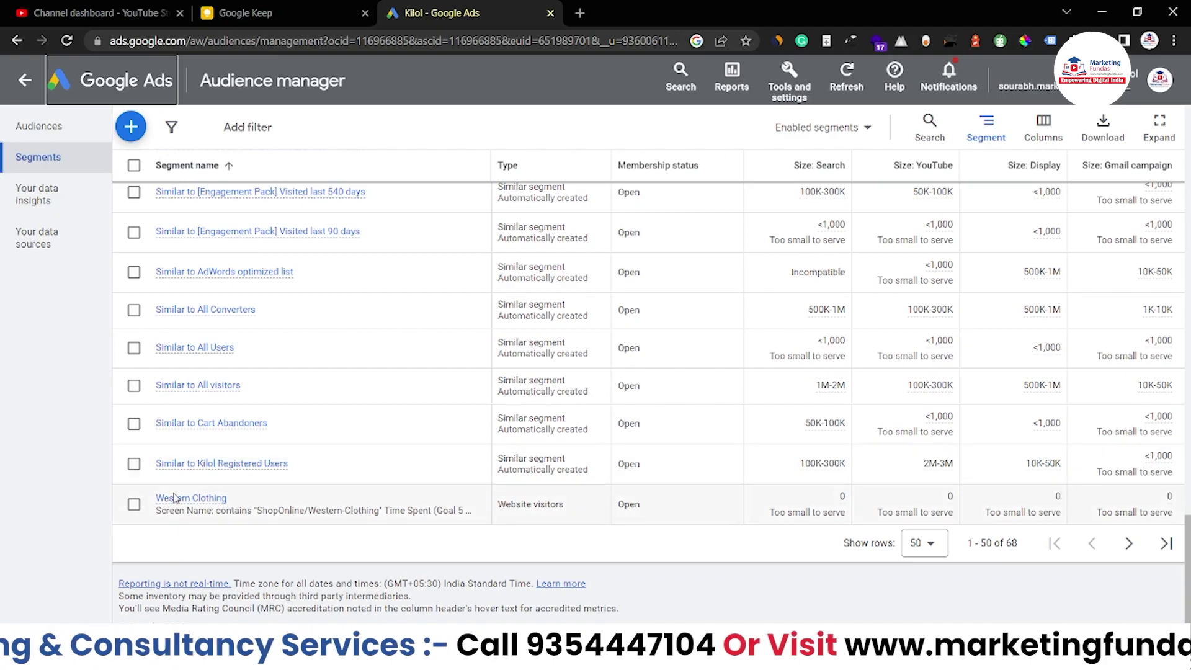
mouse_move(245, 474)
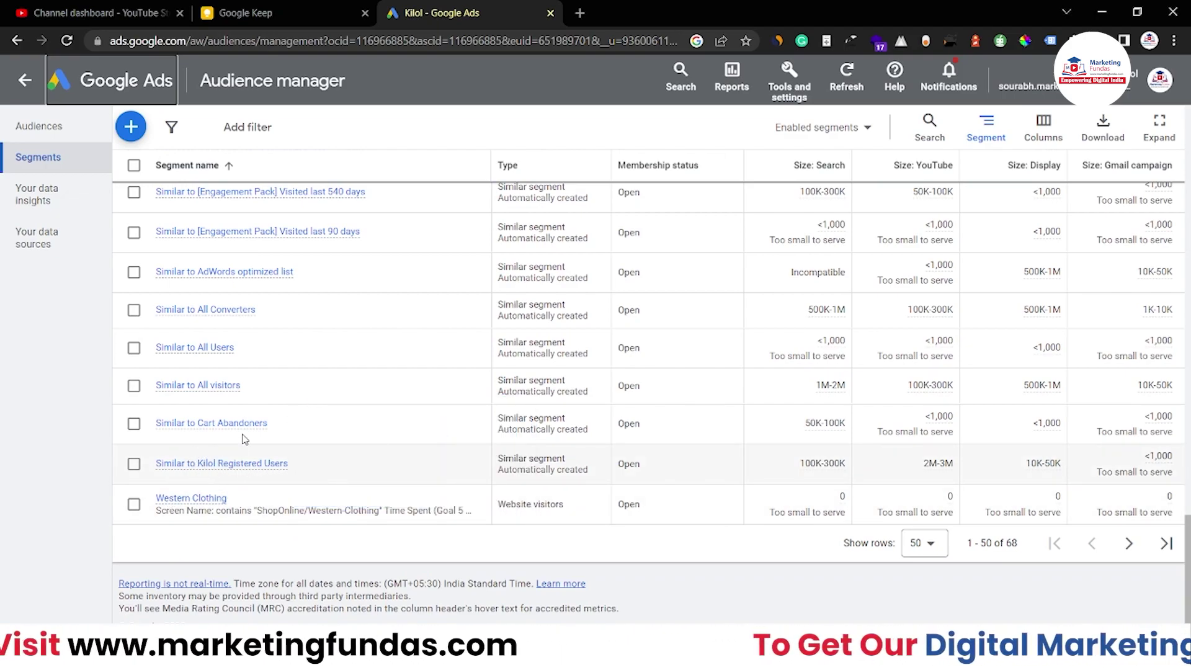
scroll(542, 340, up, 5)
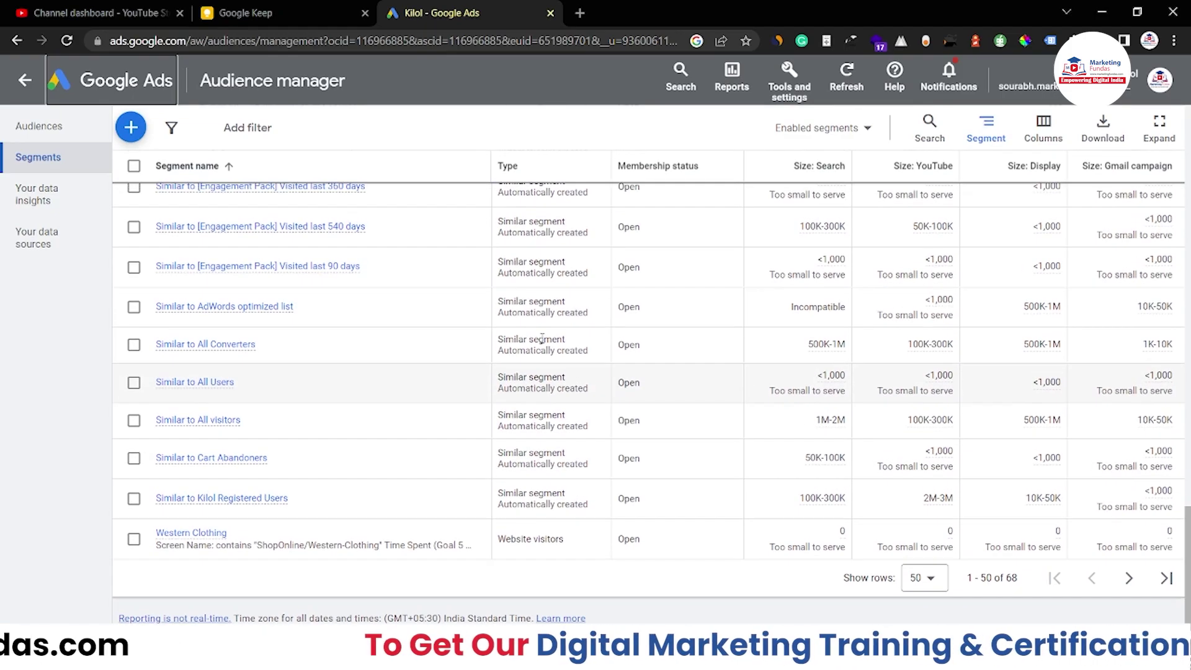
scroll(541, 340, down, 5)
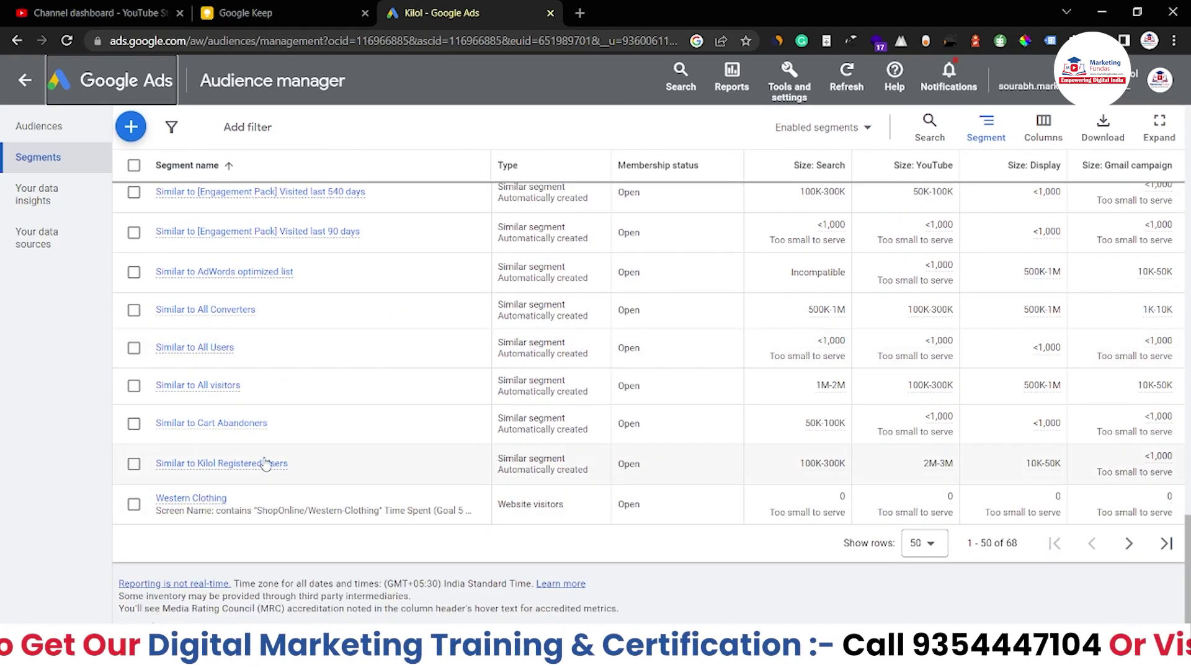
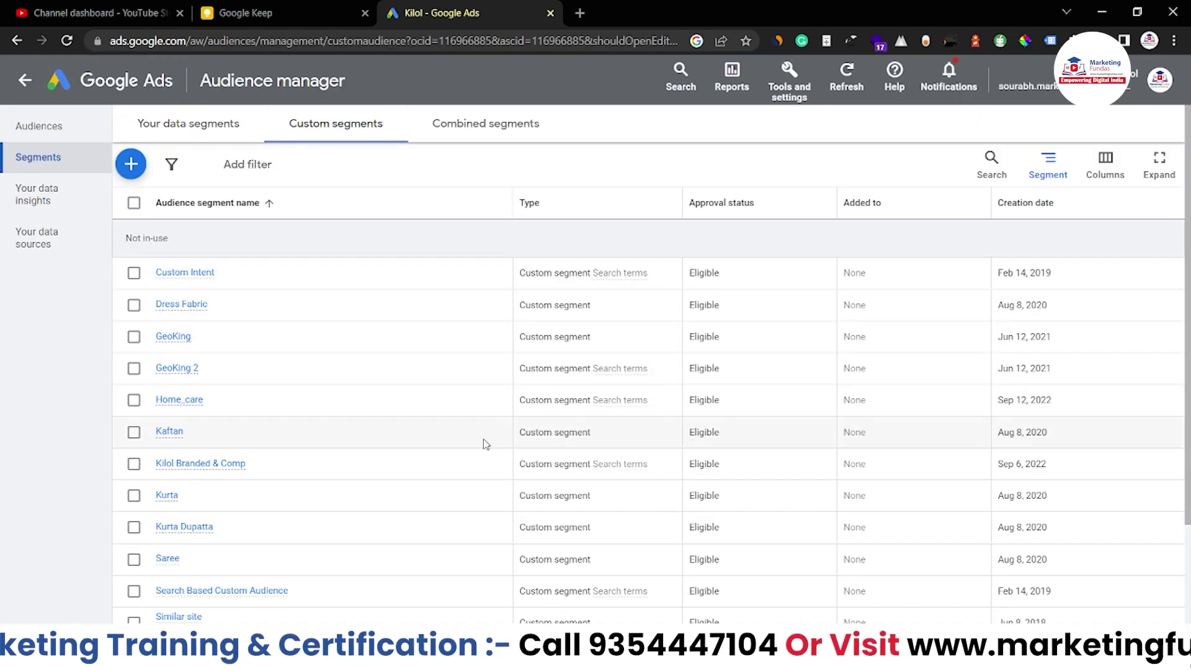
Review the custom segments and their types, and view the combined segments list.
scroll(486, 437, down, 3)
scroll(487, 433, up, 3)
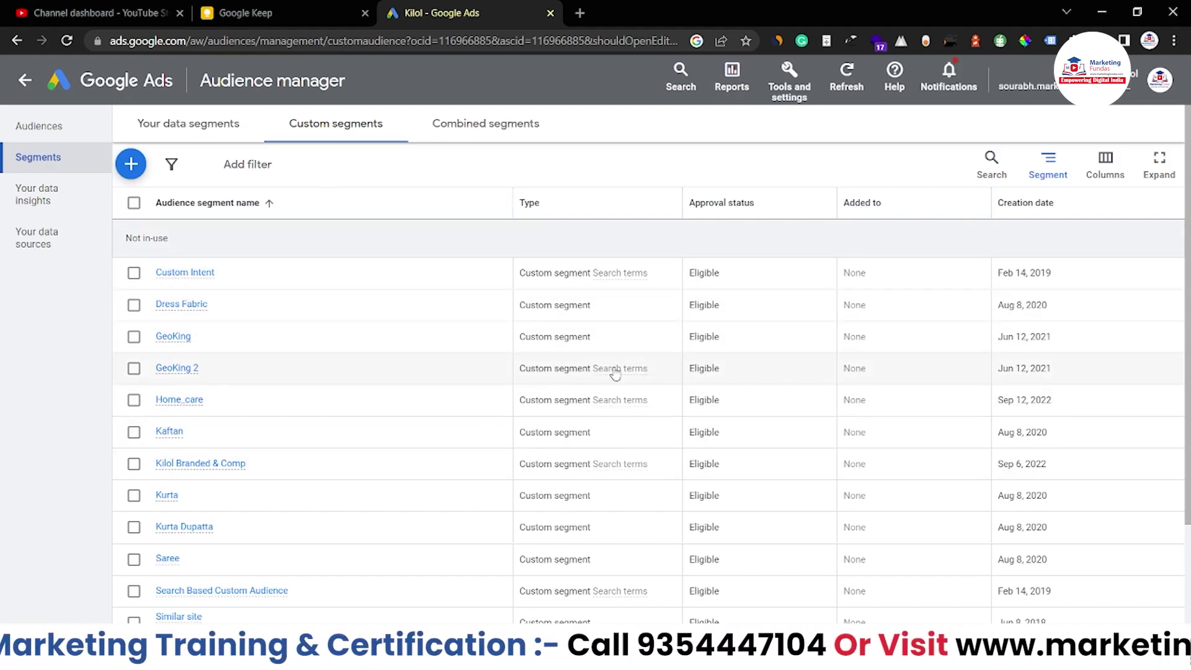
mouse_move(613, 373)
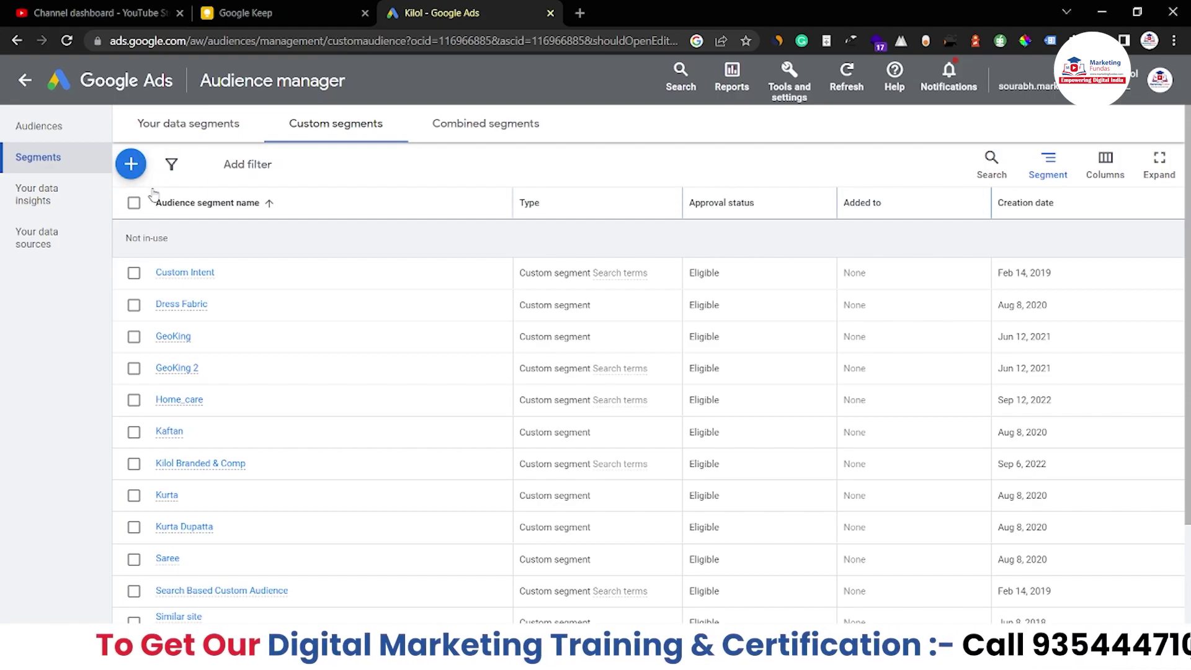
click(482, 134)
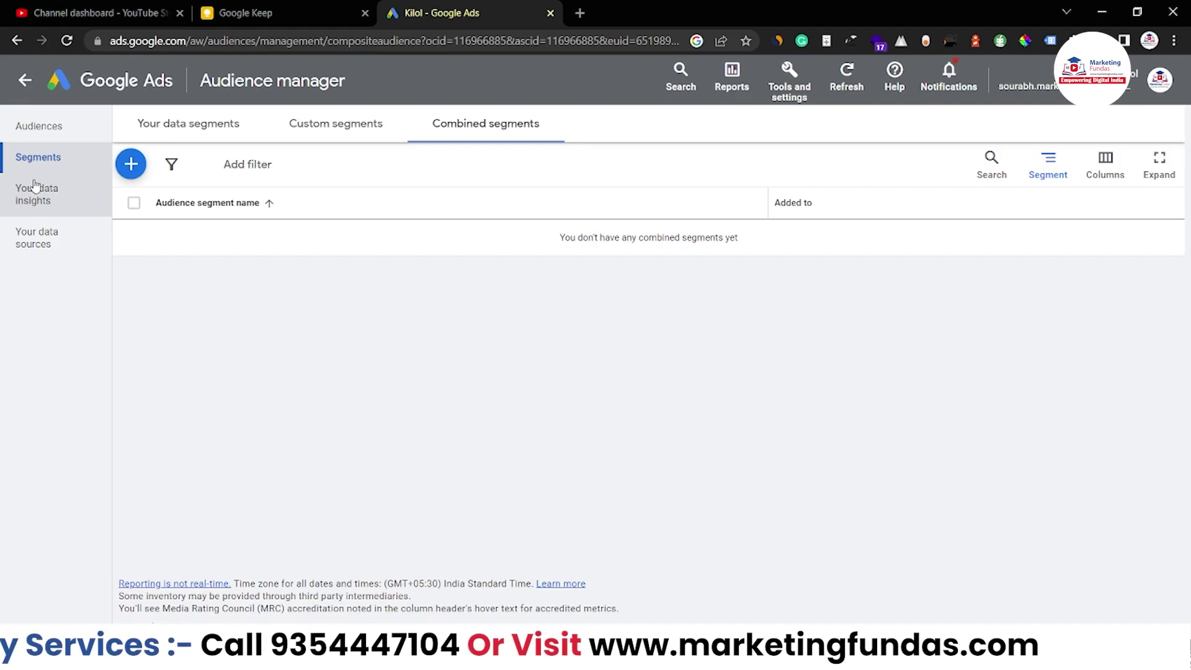
Open the data insights and examine the demographics and relevant segments of All converters against the India benchmark.
click(42, 209)
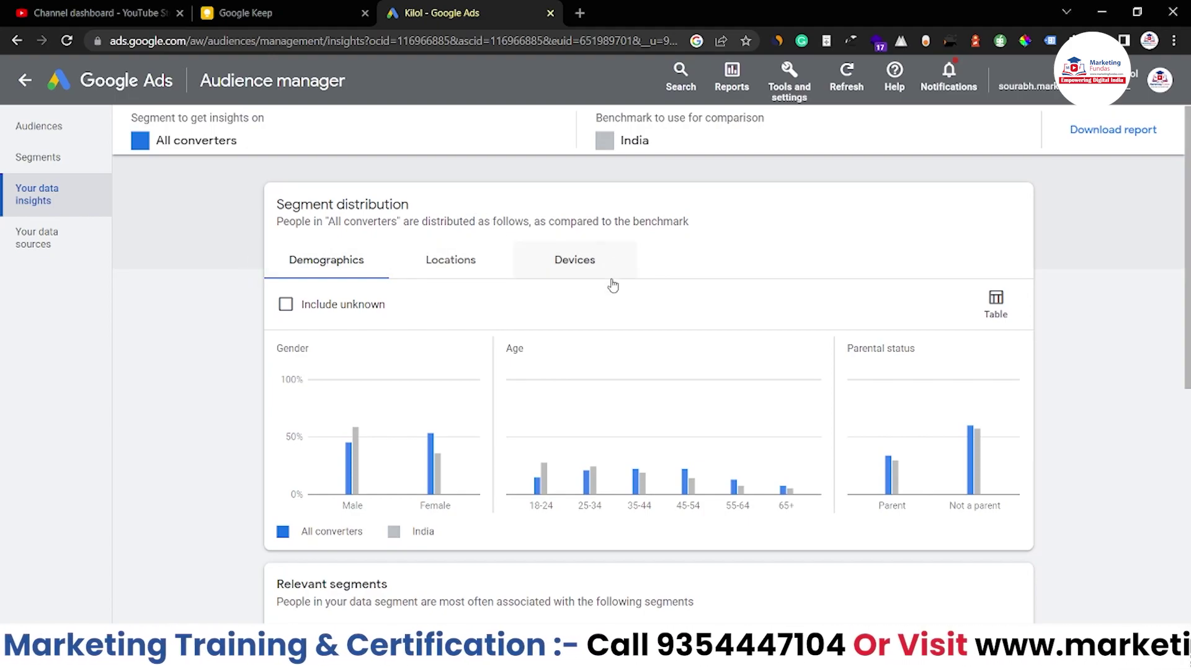
scroll(625, 338, down, 1)
scroll(625, 338, up, 1)
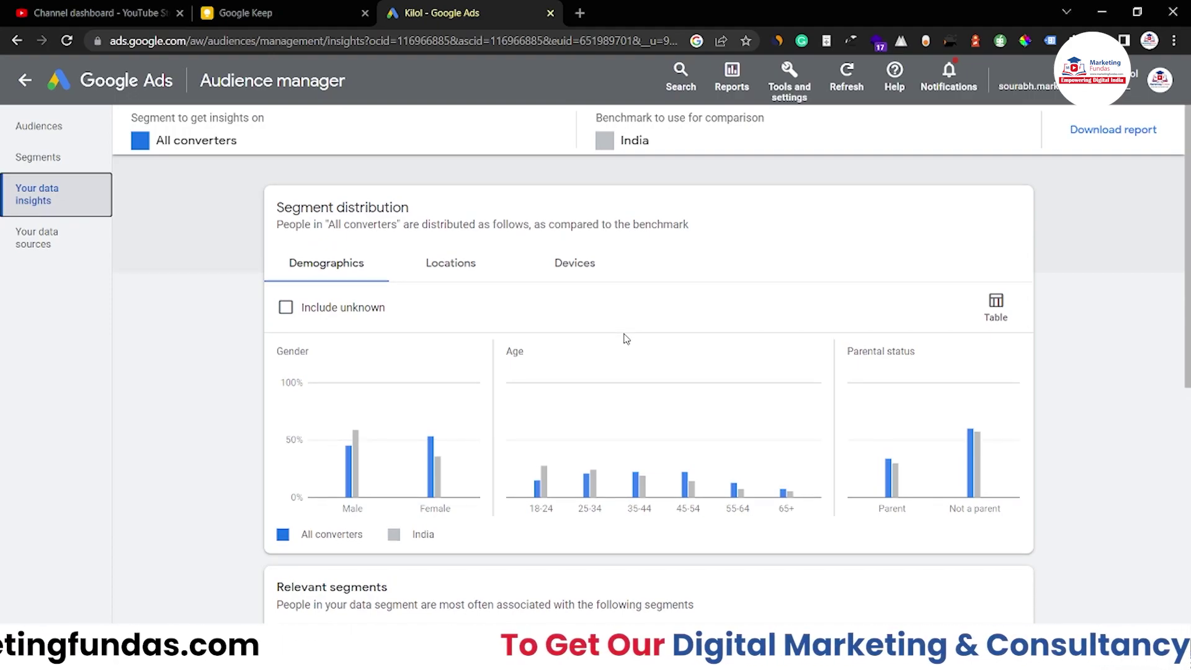
scroll(1099, 335, down, 3)
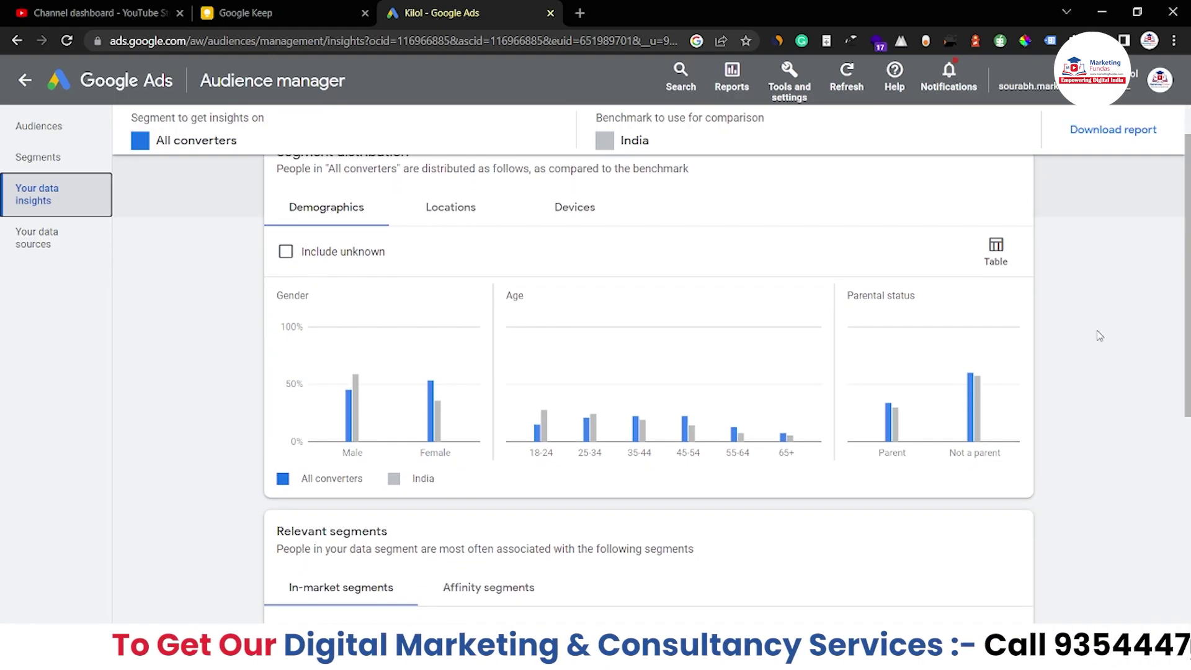
scroll(1099, 335, up, 3)
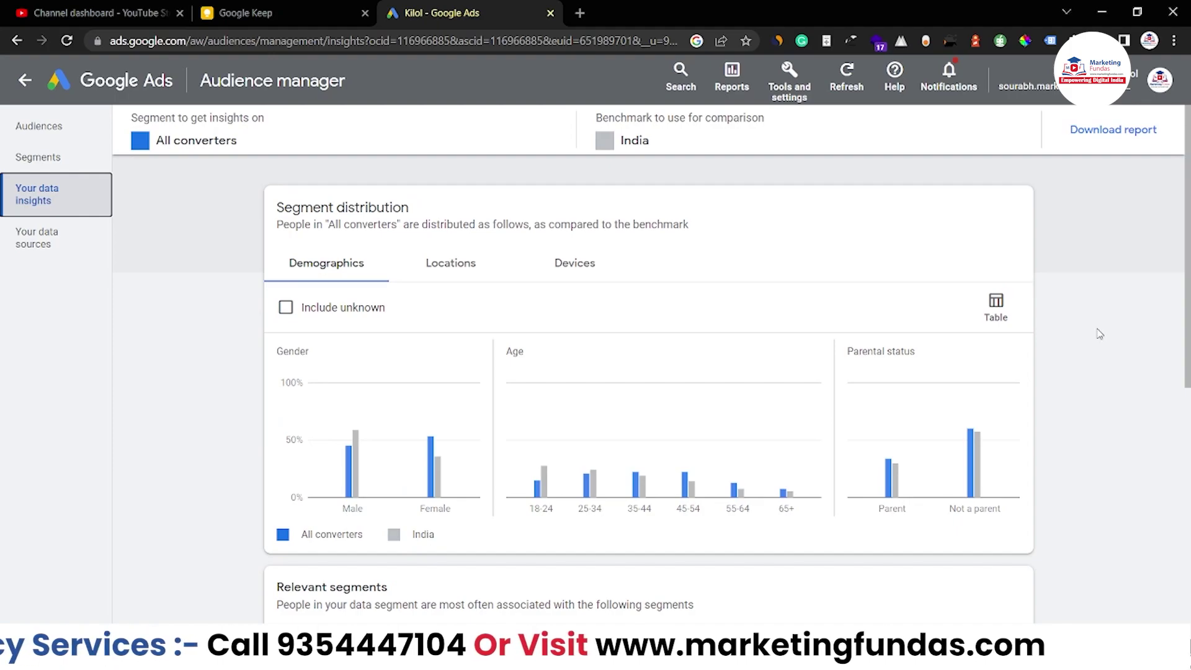
scroll(1098, 335, down, 3)
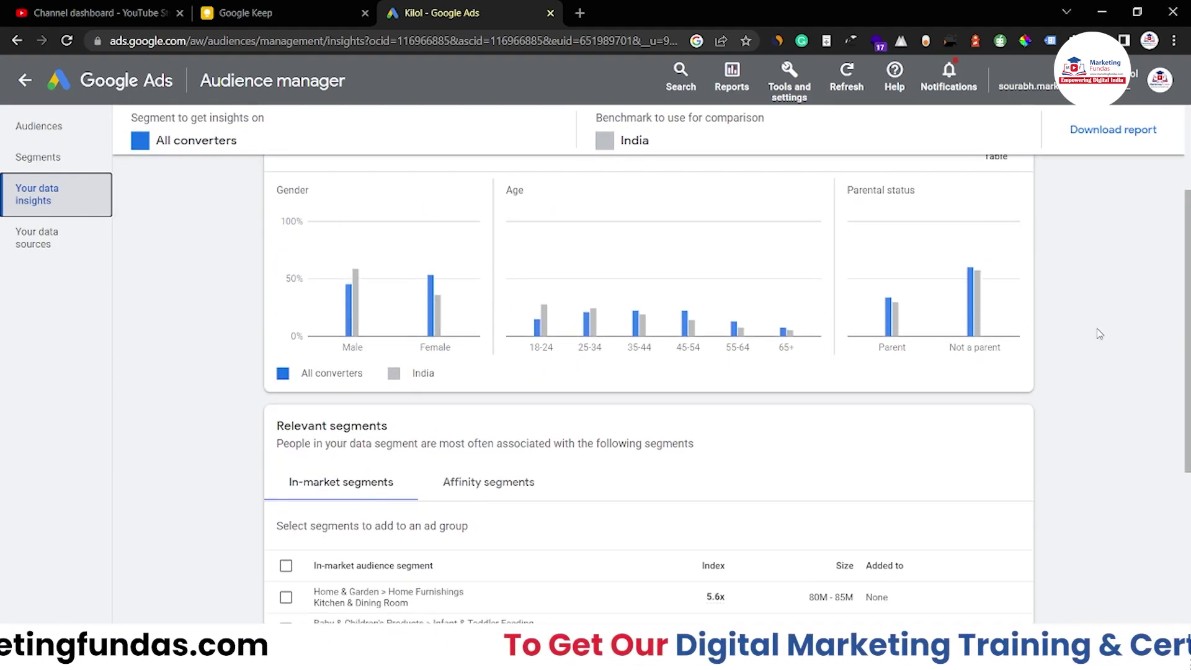
scroll(1098, 334, up, 3)
click(159, 188)
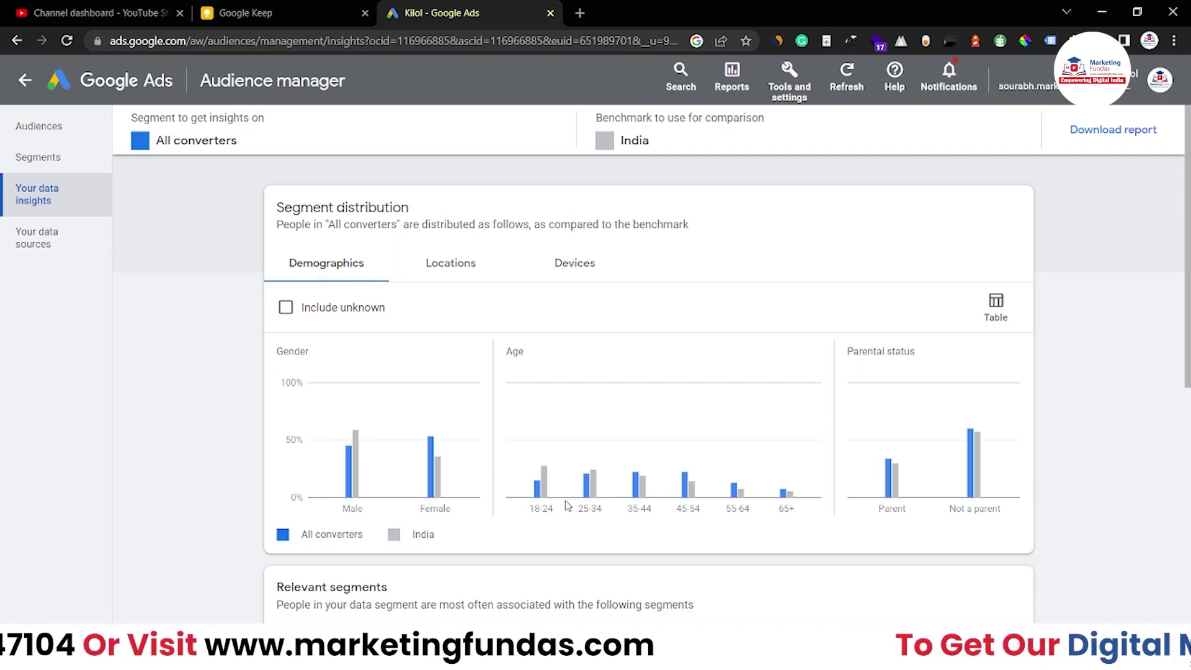
Set the insights segment to the customer list Kilol Registered Users and inspect the male share in its gender distribution.
click(225, 143)
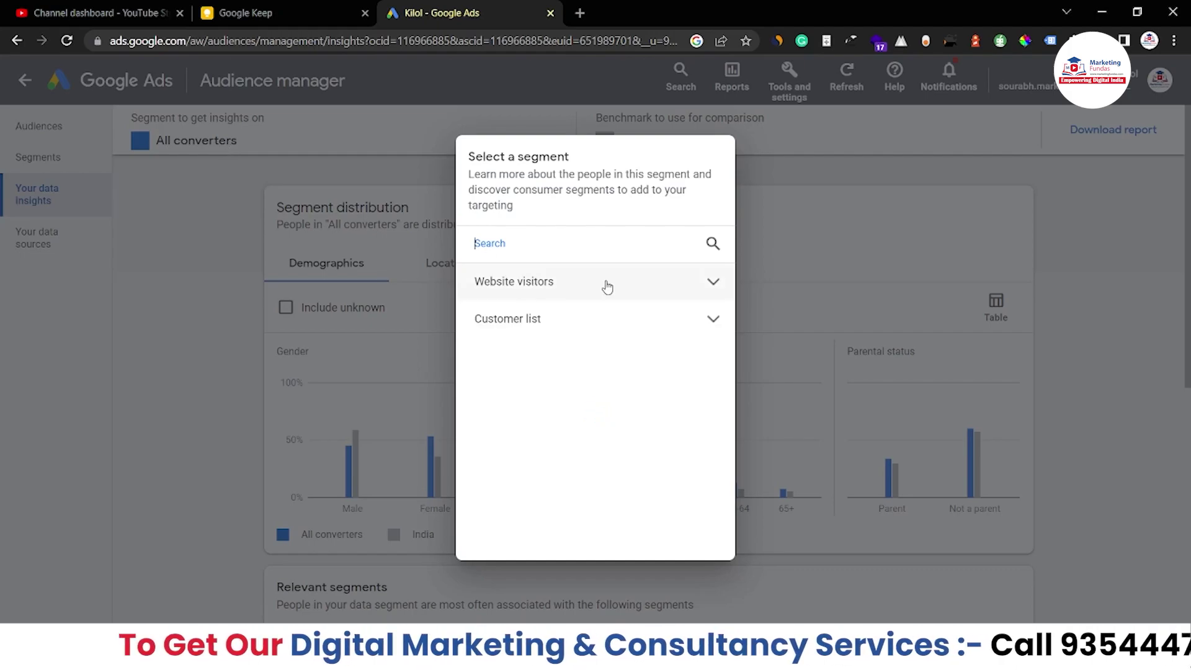
click(620, 319)
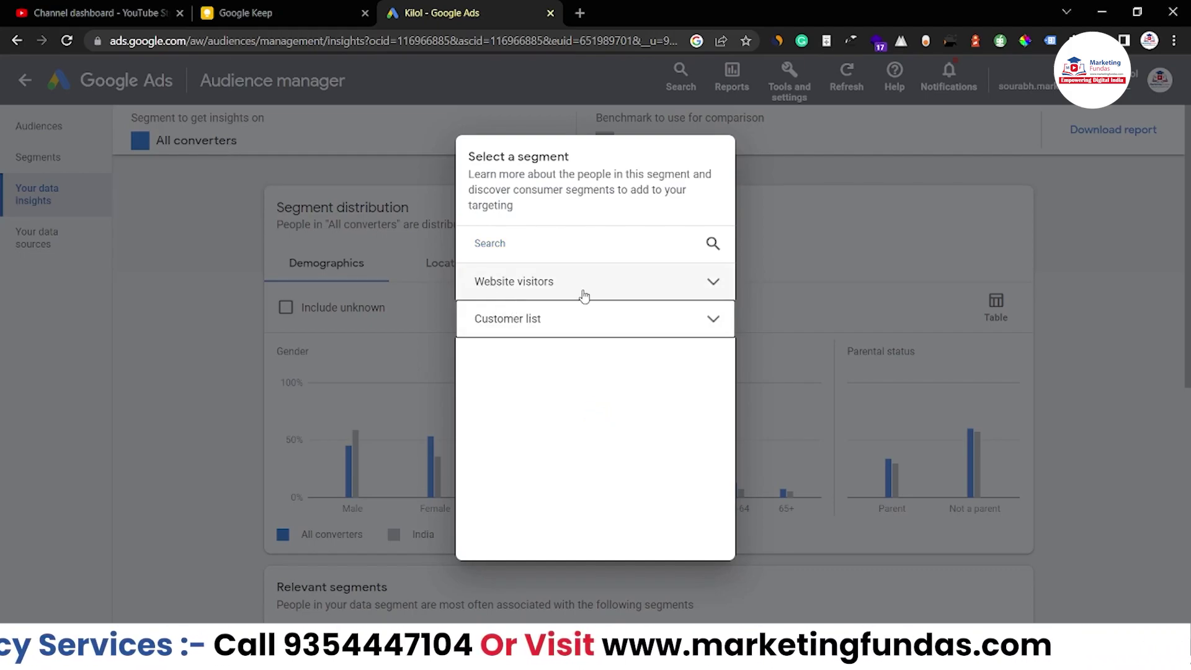
click(714, 320)
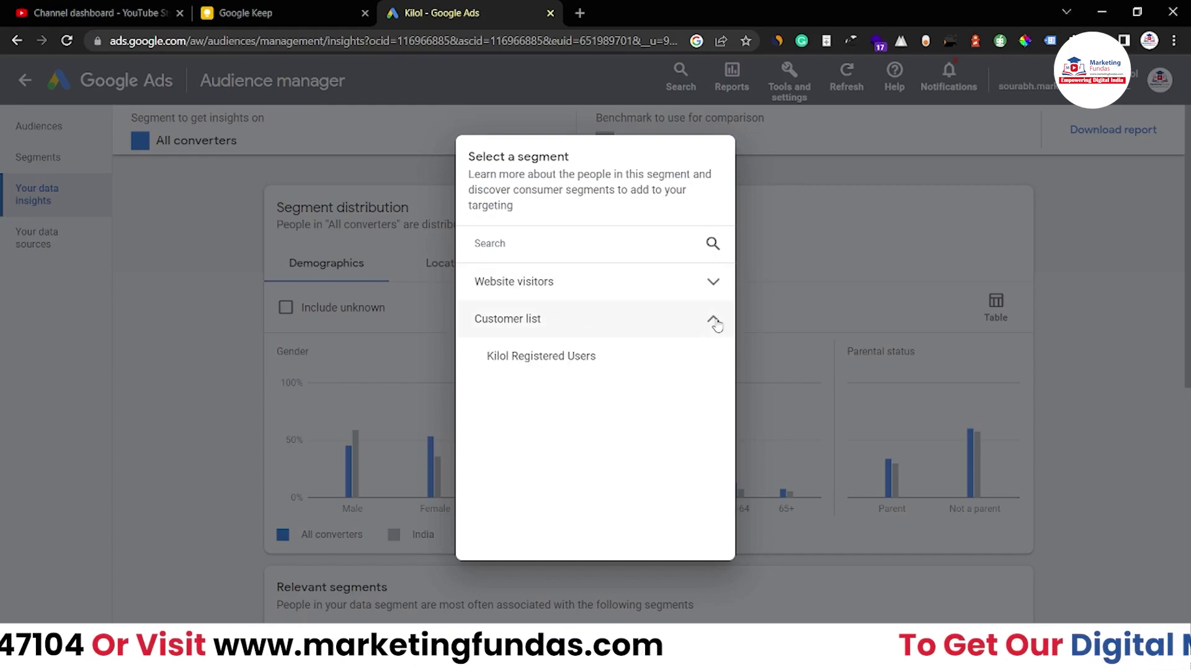
click(532, 368)
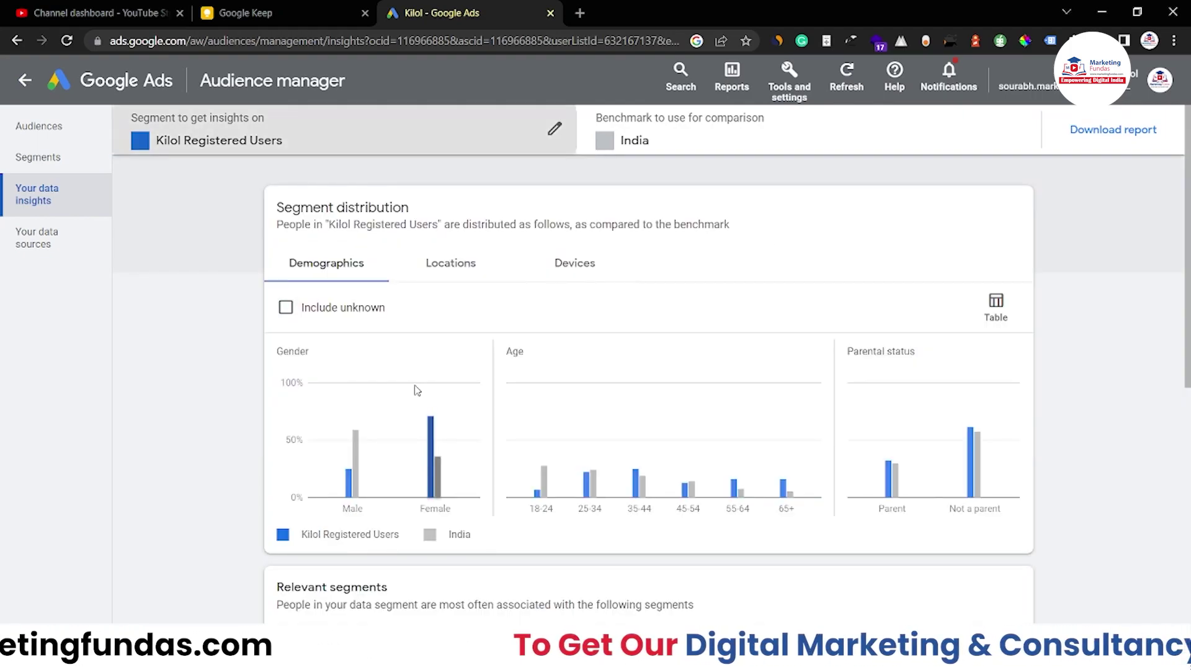
scroll(411, 390, down, 1)
mouse_move(358, 432)
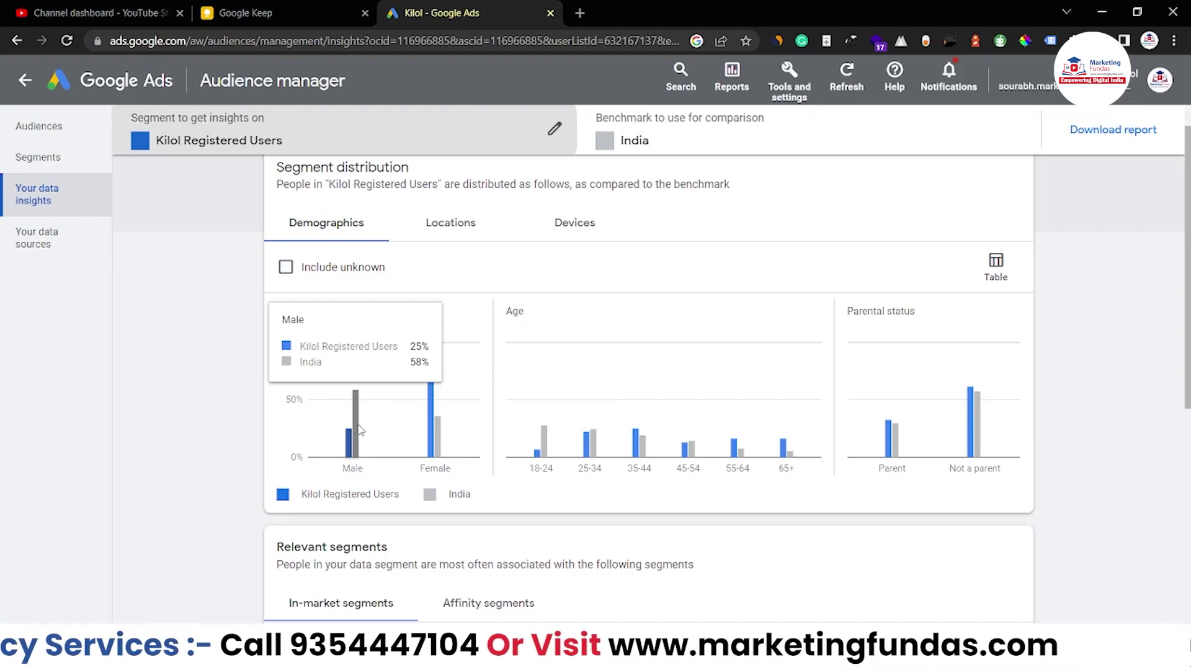
Inspect the female, age and parental status shares of Kilol Registered Users against the India benchmark.
mouse_move(429, 432)
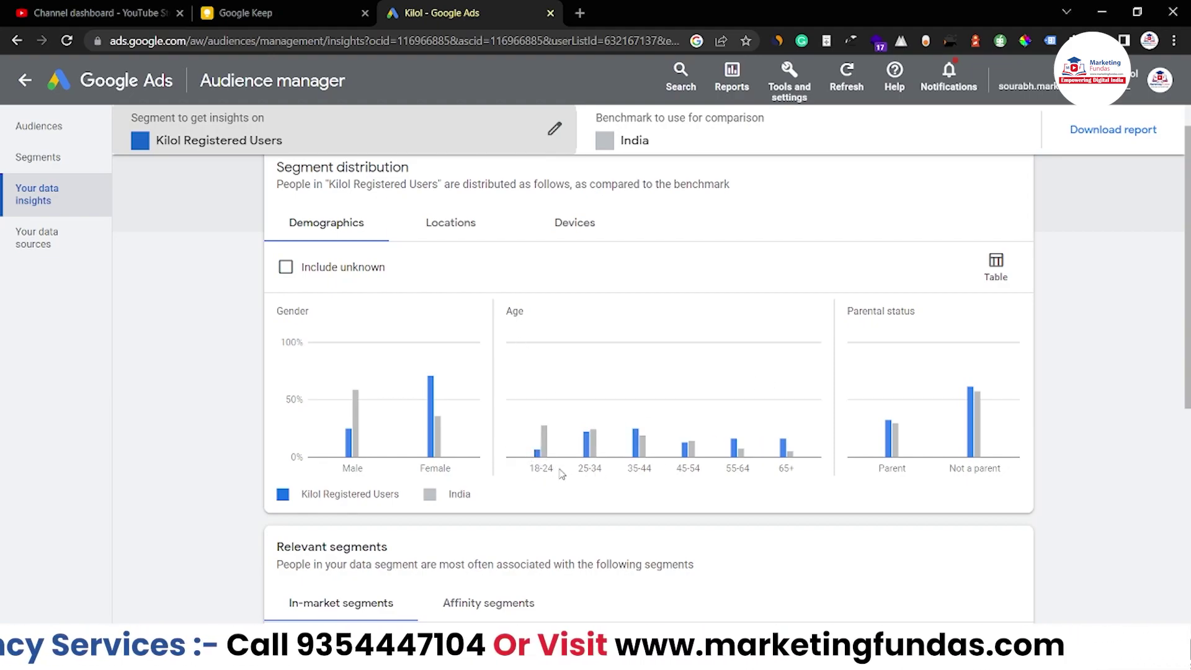
mouse_move(541, 456)
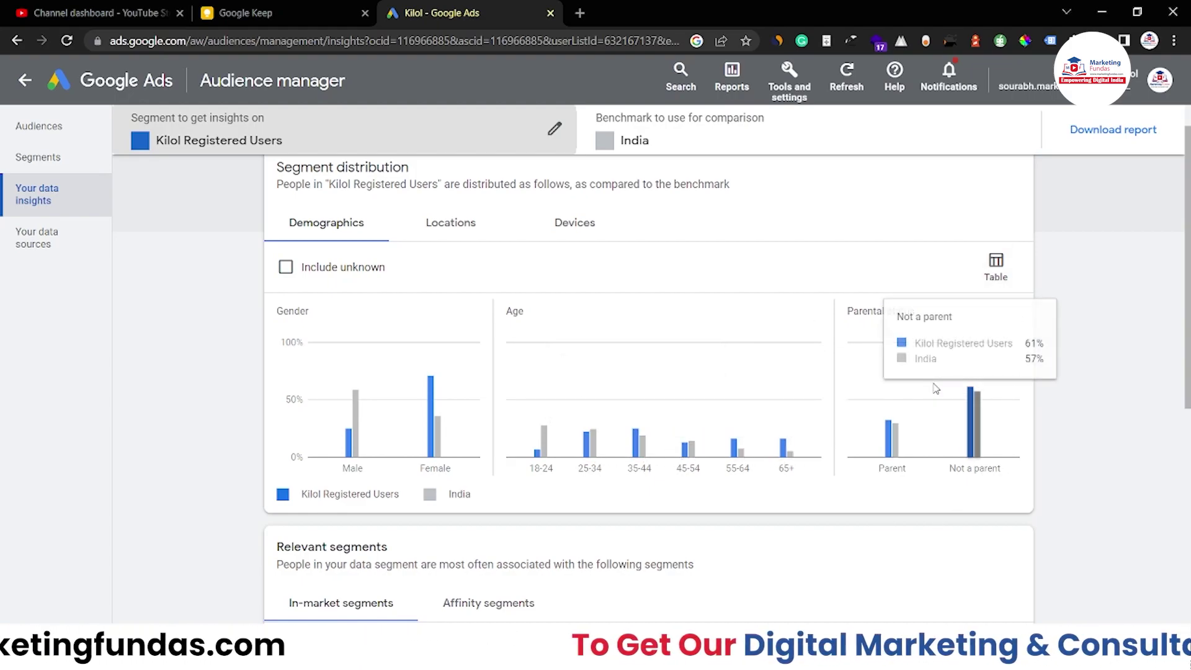
mouse_move(903, 450)
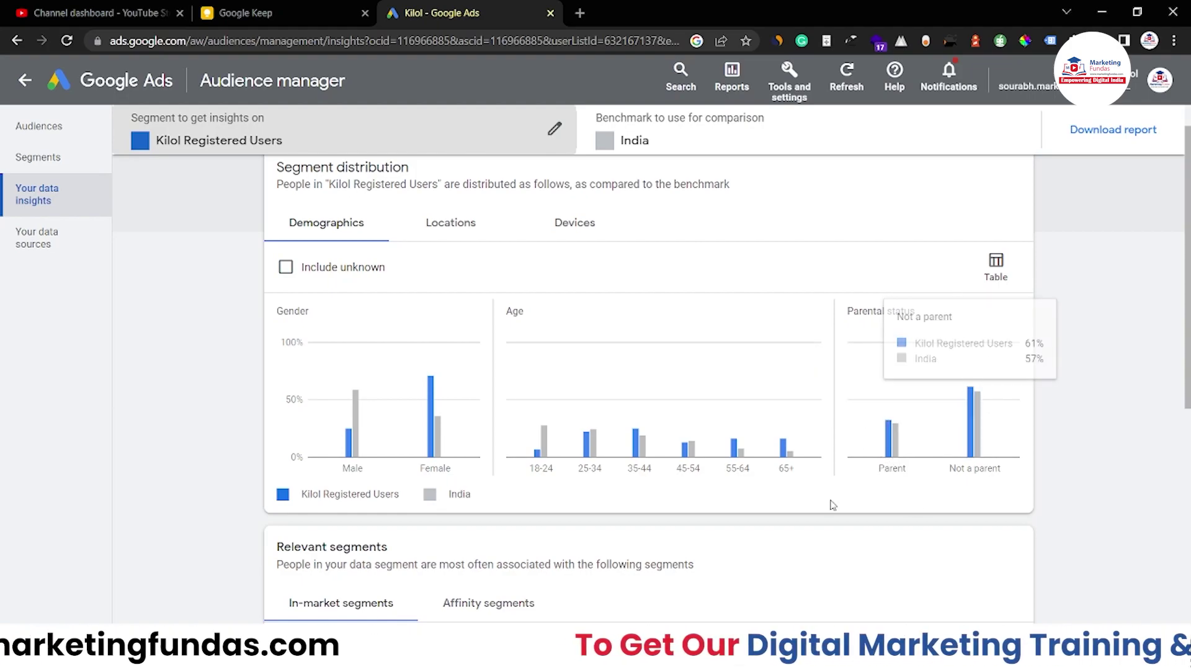
Examine the relevant in-market segments for Kilol Registered Users, highlighting the trips to Washington, D.C. and Hyderabad entries.
scroll(850, 539, down, 5)
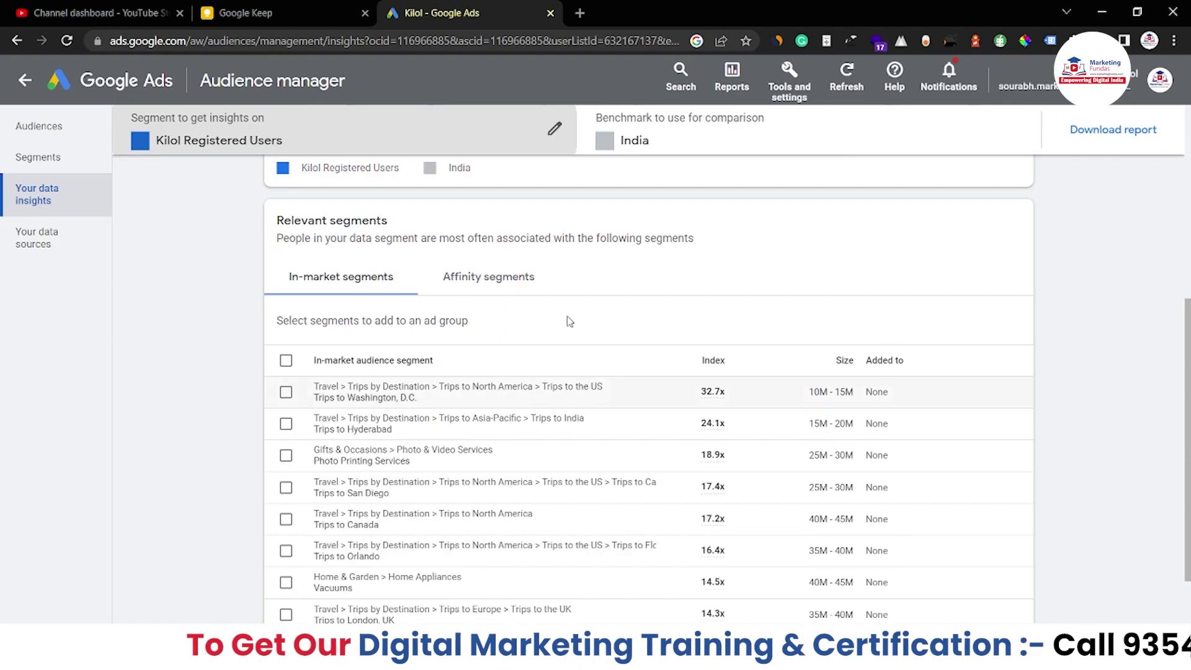
scroll(521, 383, down, 1)
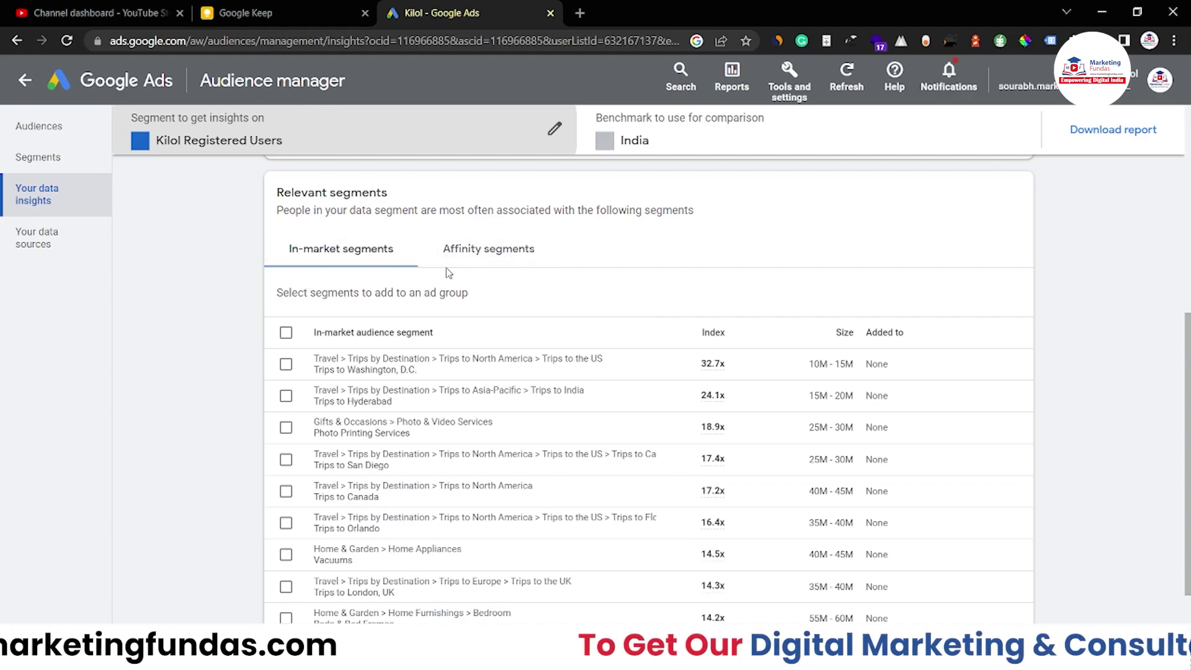
scroll(473, 372, down, 2)
scroll(473, 372, down, 1)
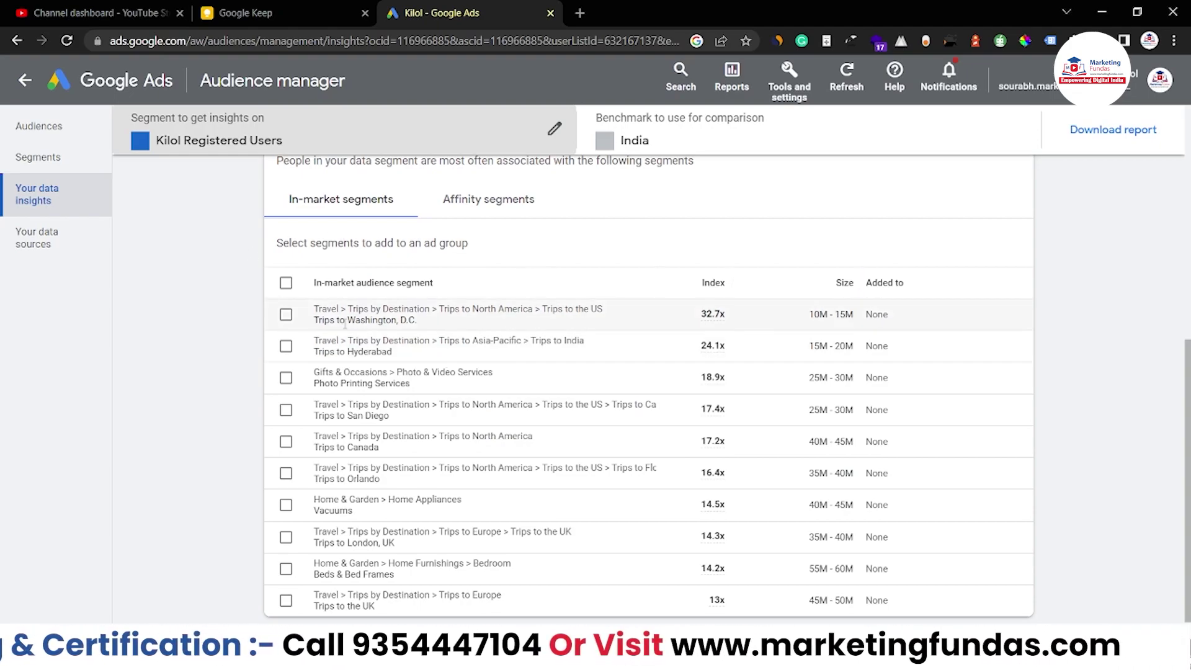
drag(313, 307, 445, 326)
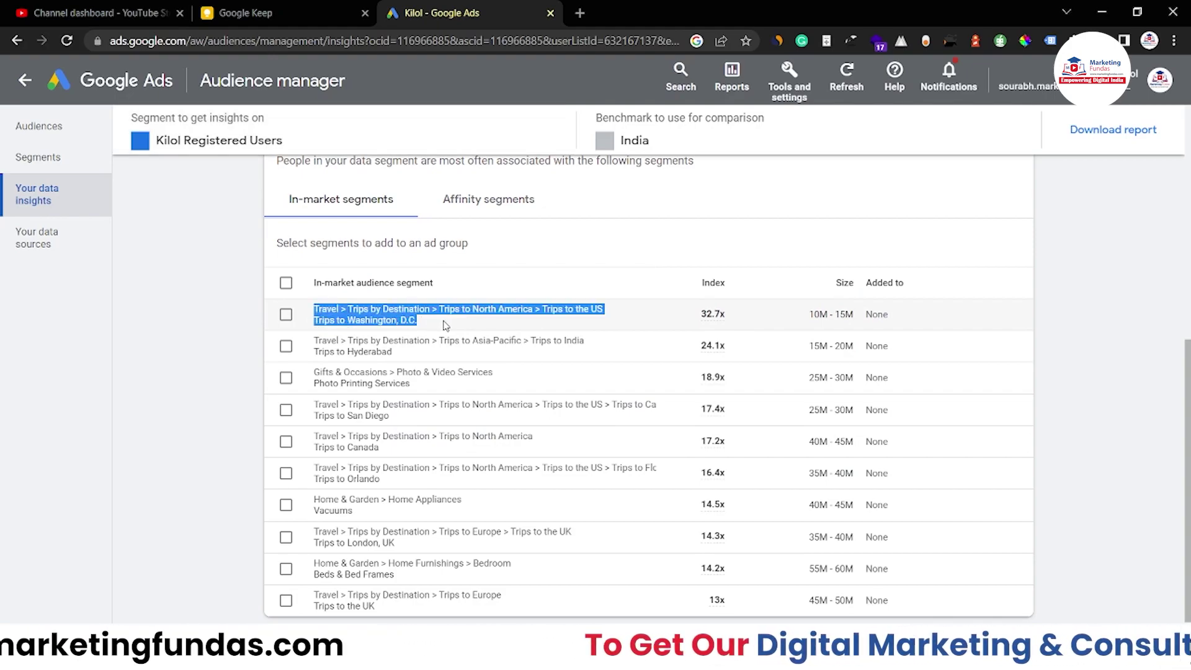
click(400, 349)
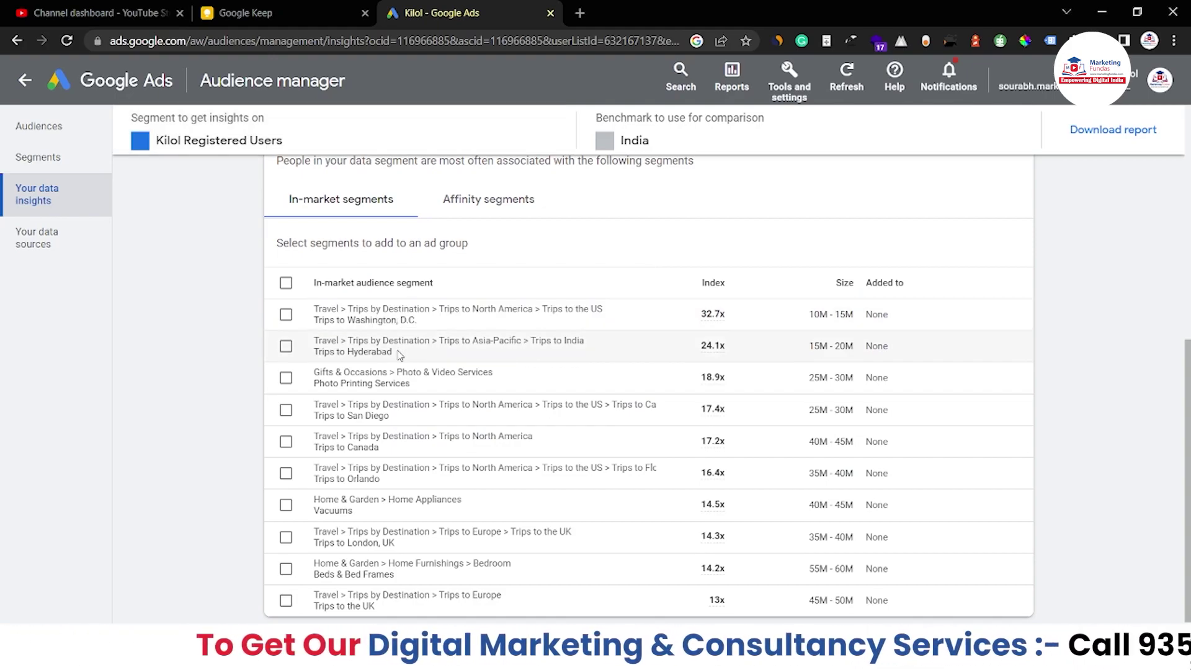
drag(394, 352, 351, 351)
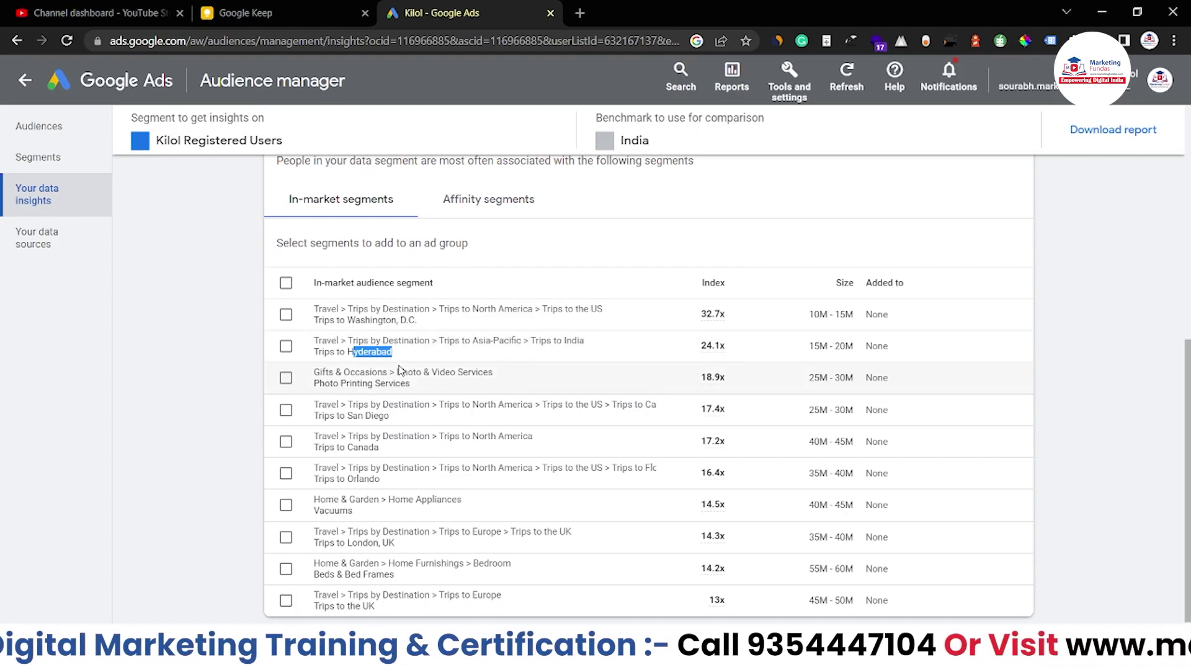
key(alt)
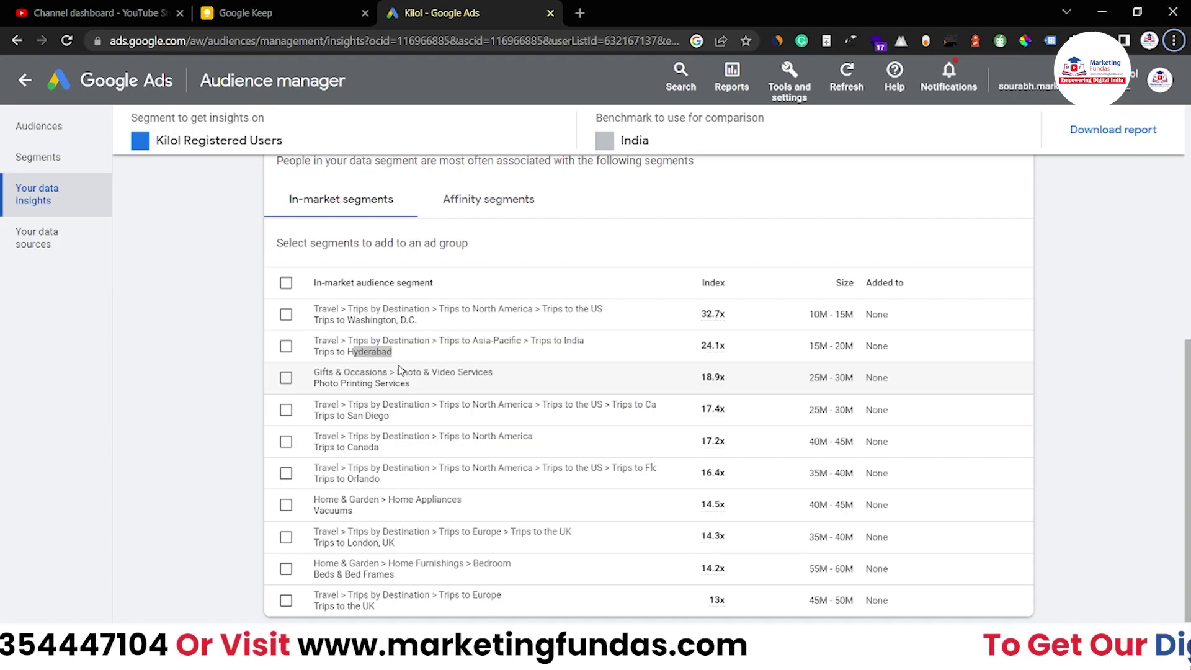
scroll(561, 360, down, 1)
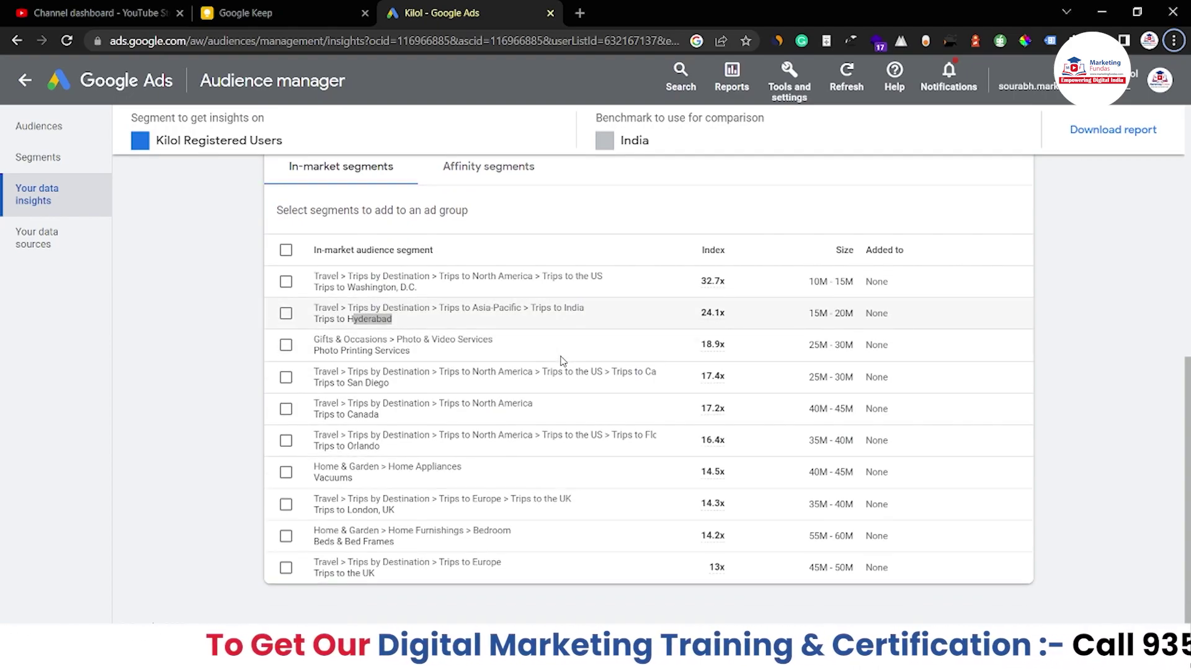
View the segment distribution of Kilol Registered Users by location across countries.
scroll(678, 322, up, 3)
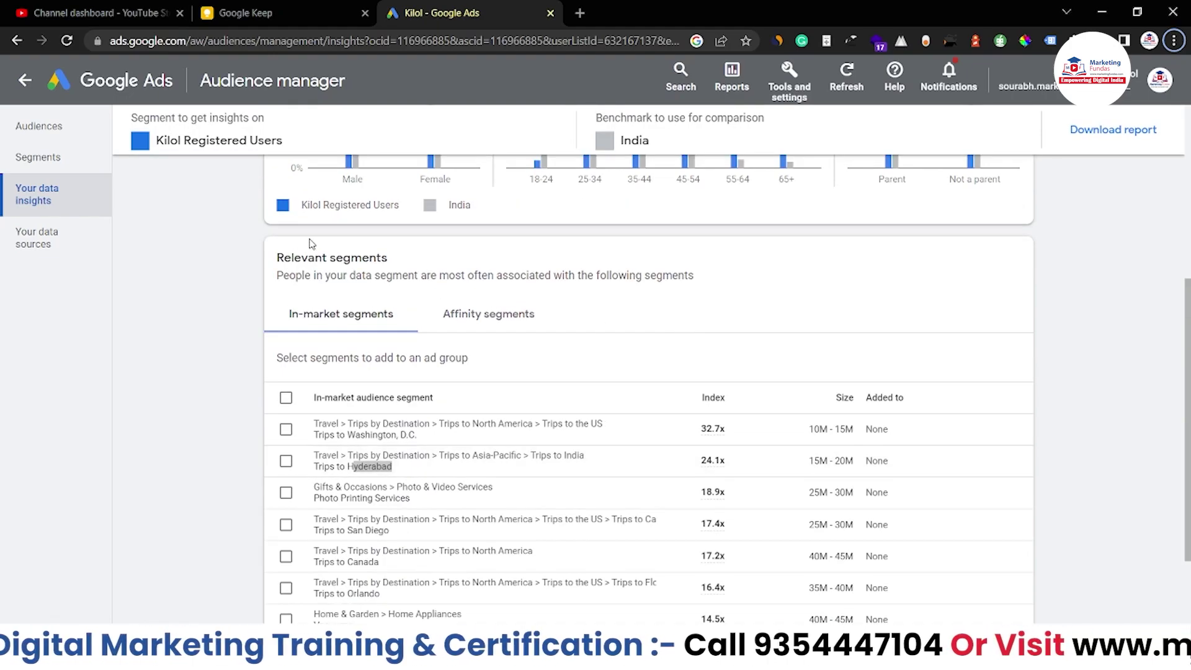
scroll(407, 261, up, 5)
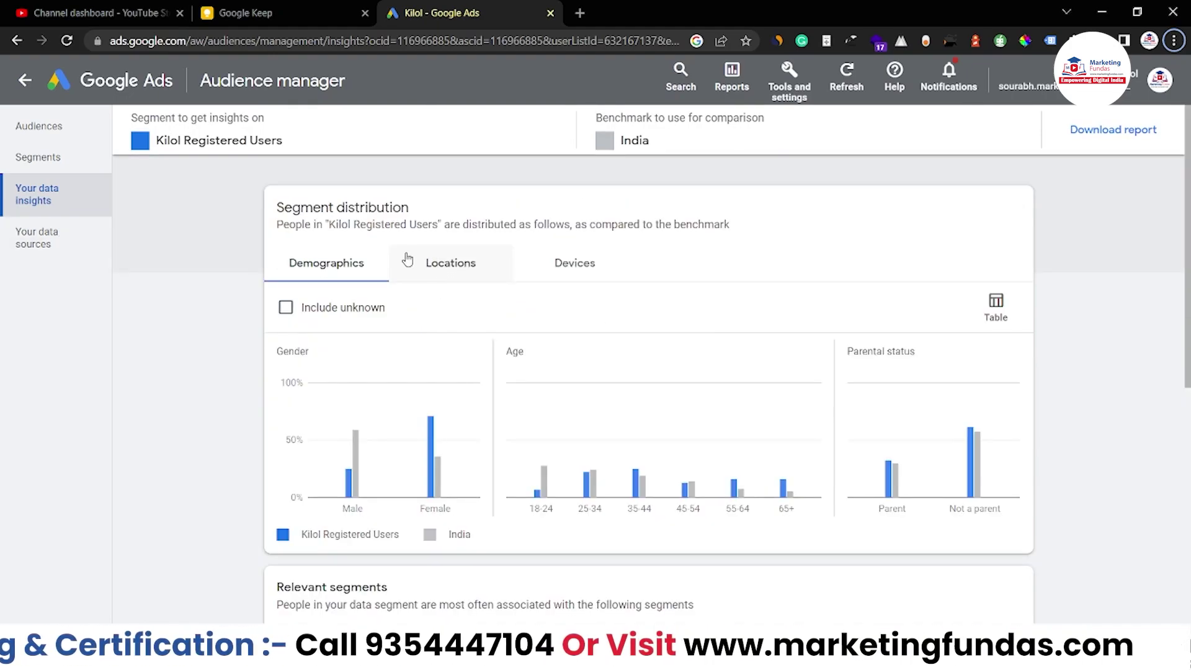
click(447, 268)
scroll(521, 329, down, 1)
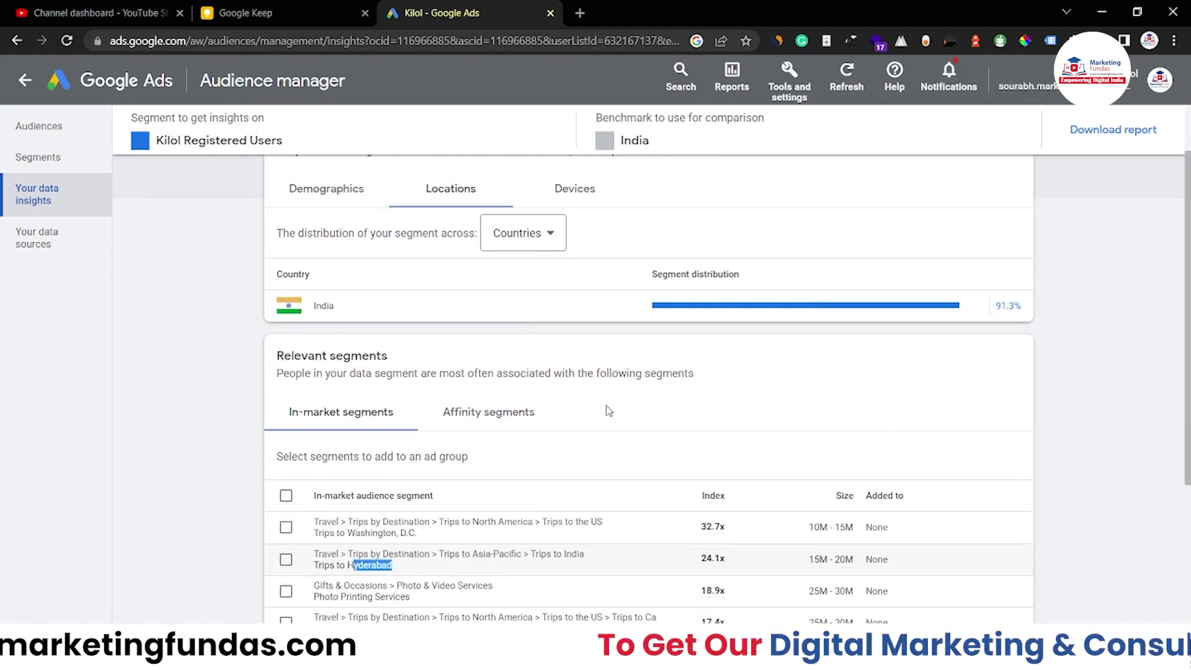
scroll(611, 417, down, 1)
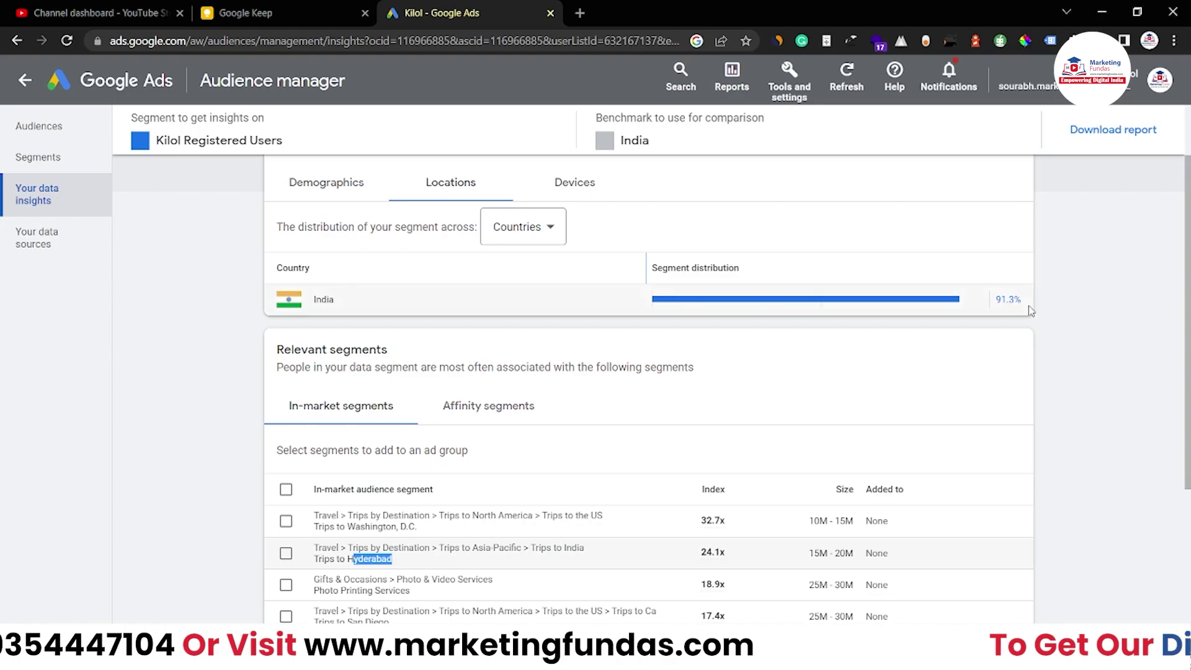
View the device distribution of Kilol Registered Users, comparing mobile phones and computers with the benchmark.
click(589, 180)
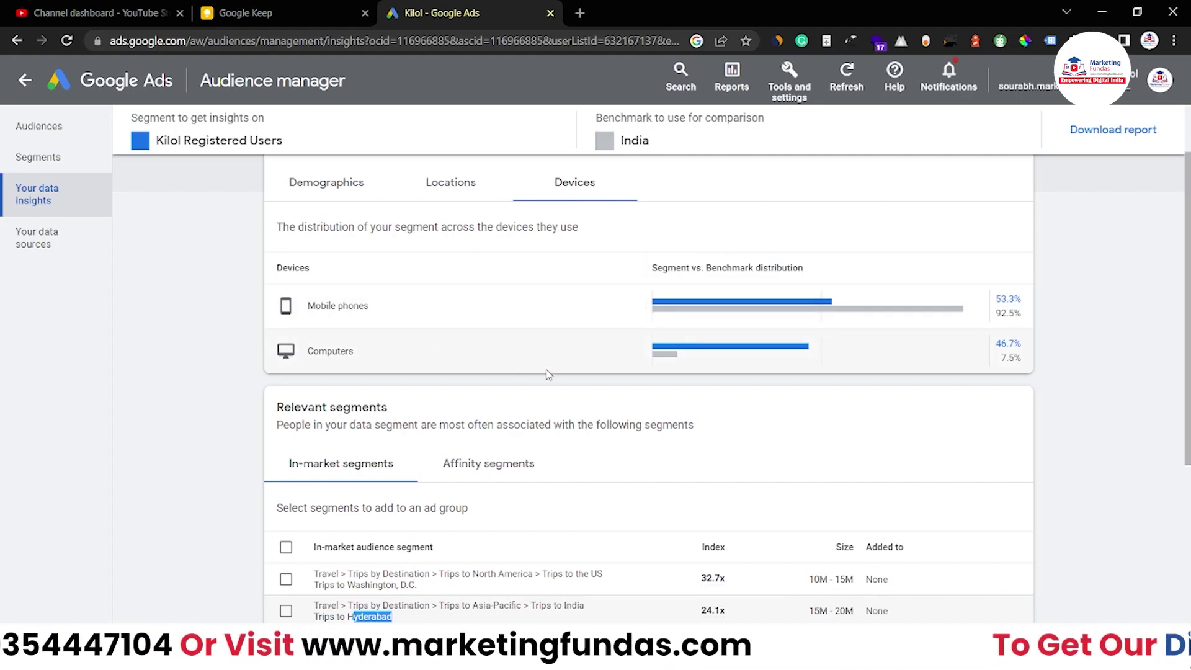
scroll(548, 374, up, 1)
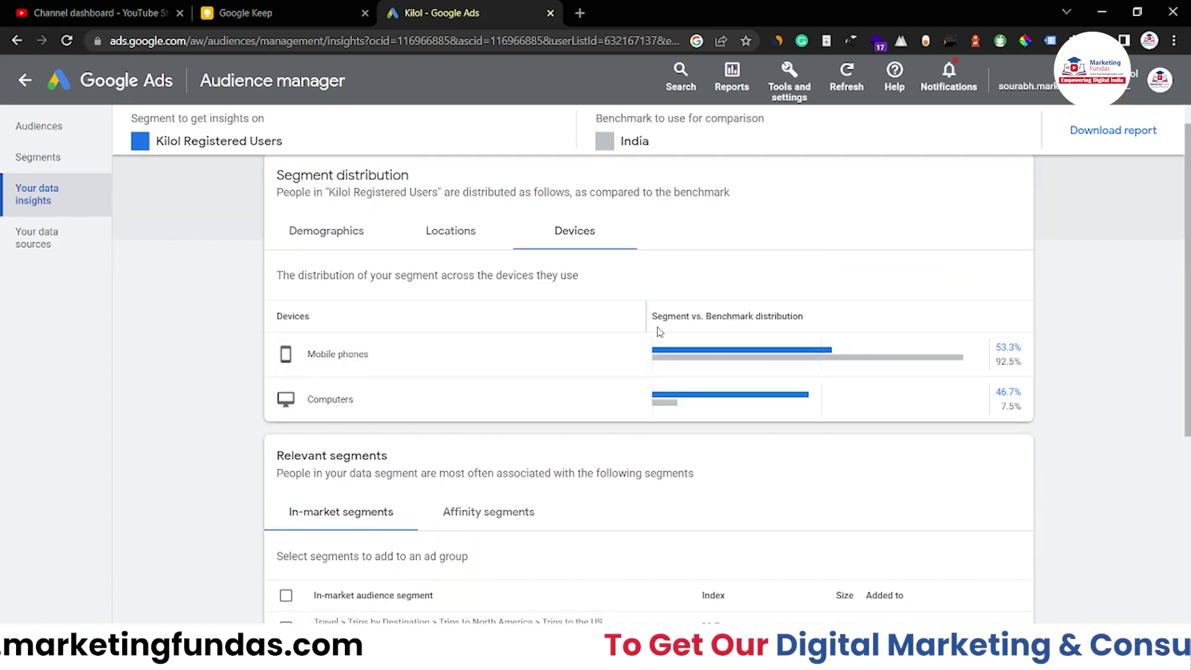
scroll(500, 404, down, 2)
scroll(500, 404, up, 3)
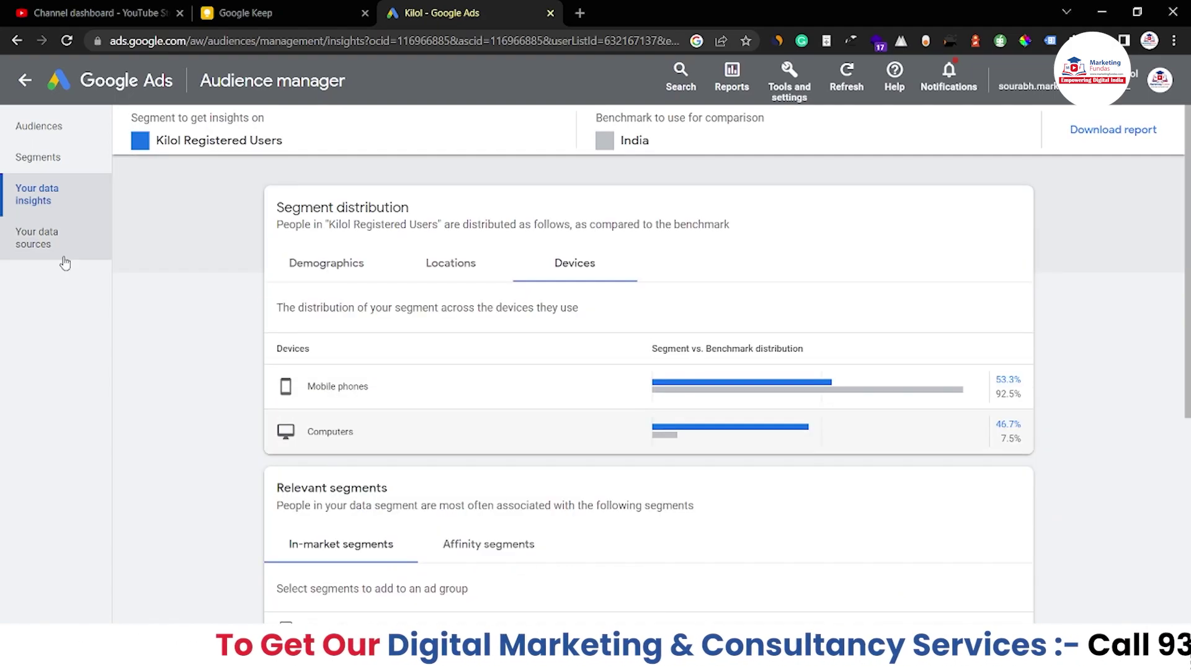
Open the data sources overview and review the connected sources and those available to link, such as YouTube and Zapier.
click(66, 260)
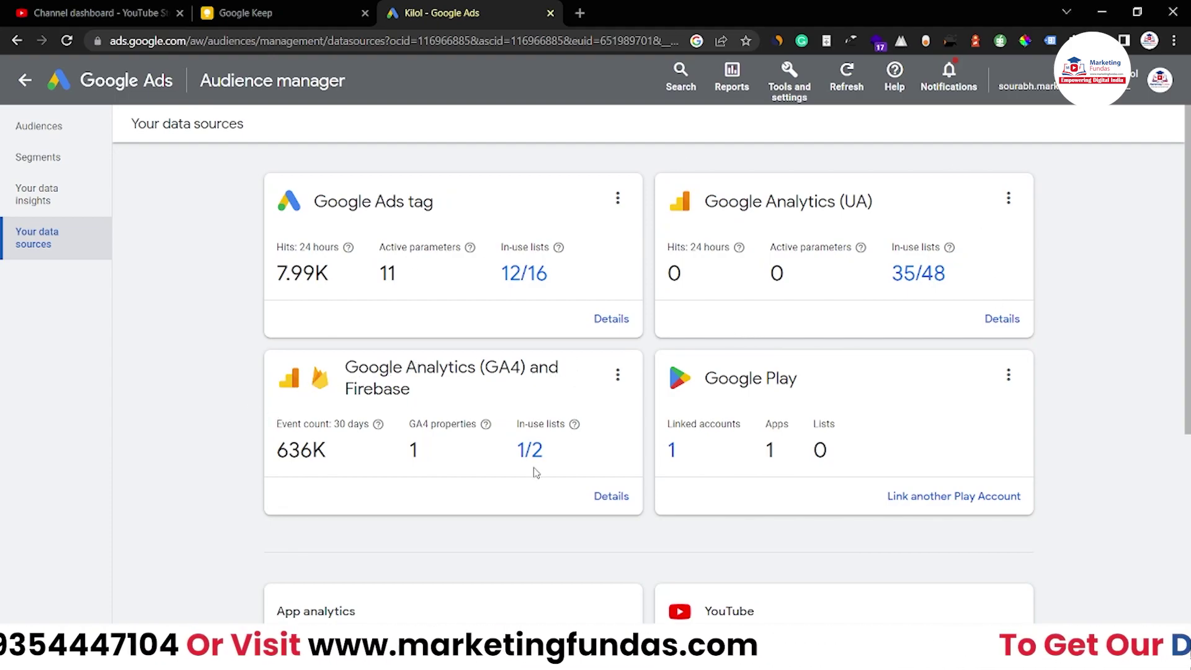
key(Tab)
scroll(562, 396, down, 2)
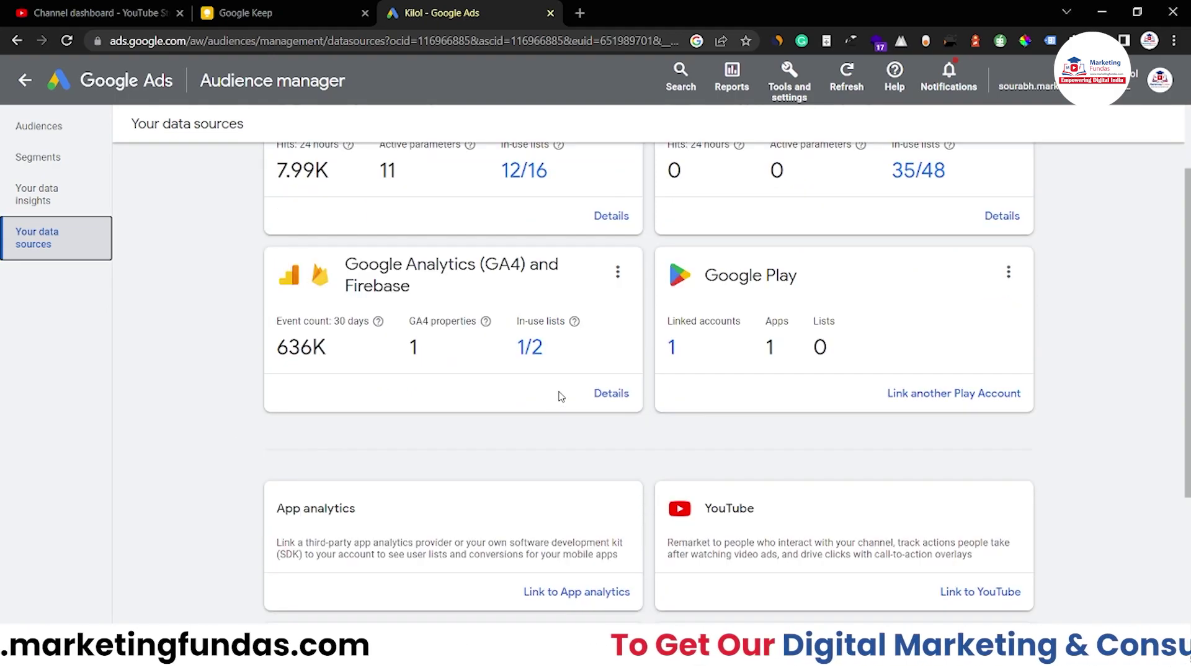
scroll(561, 397, down, 4)
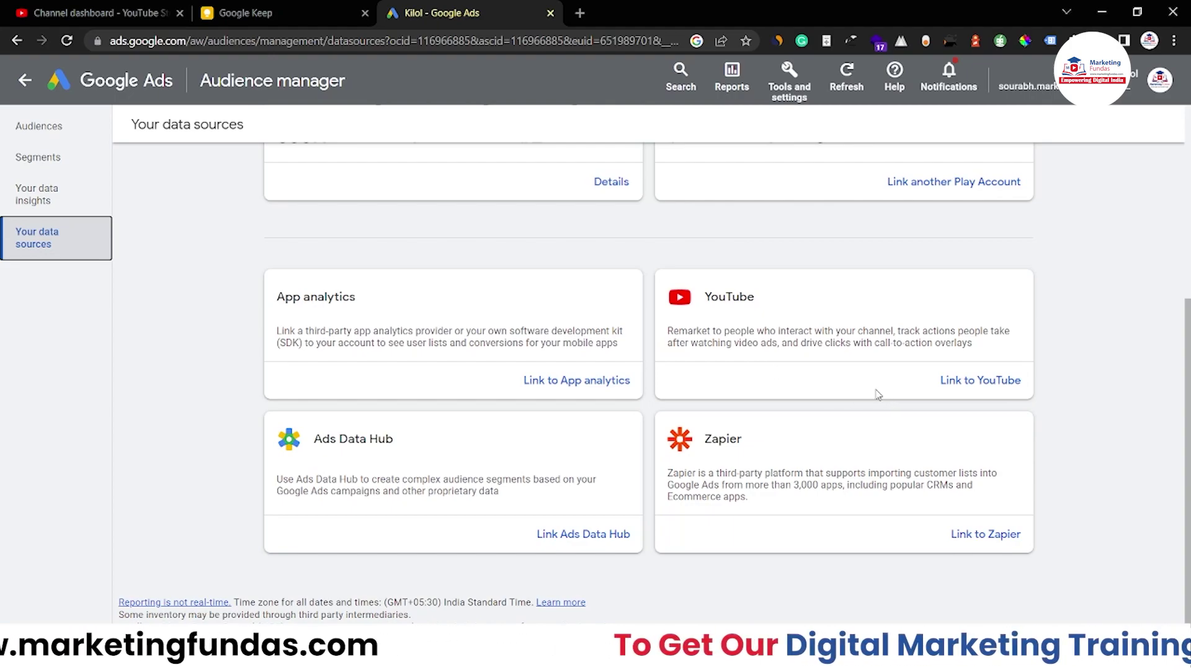
scroll(877, 393, down, 1)
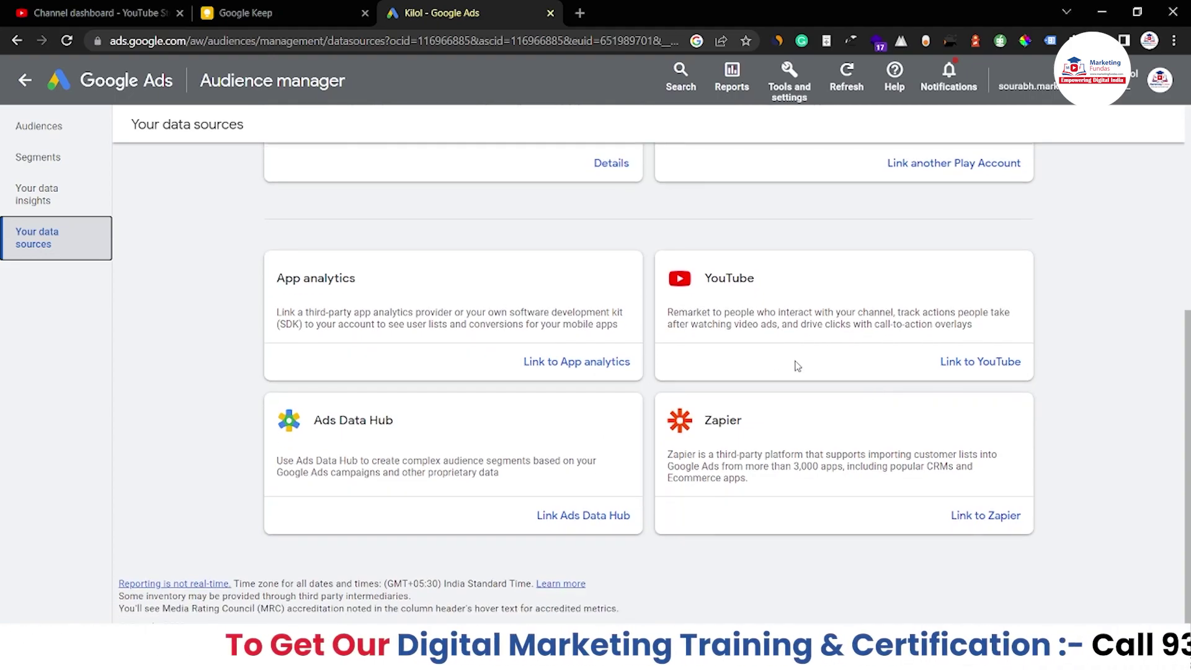
scroll(798, 366, up, 1)
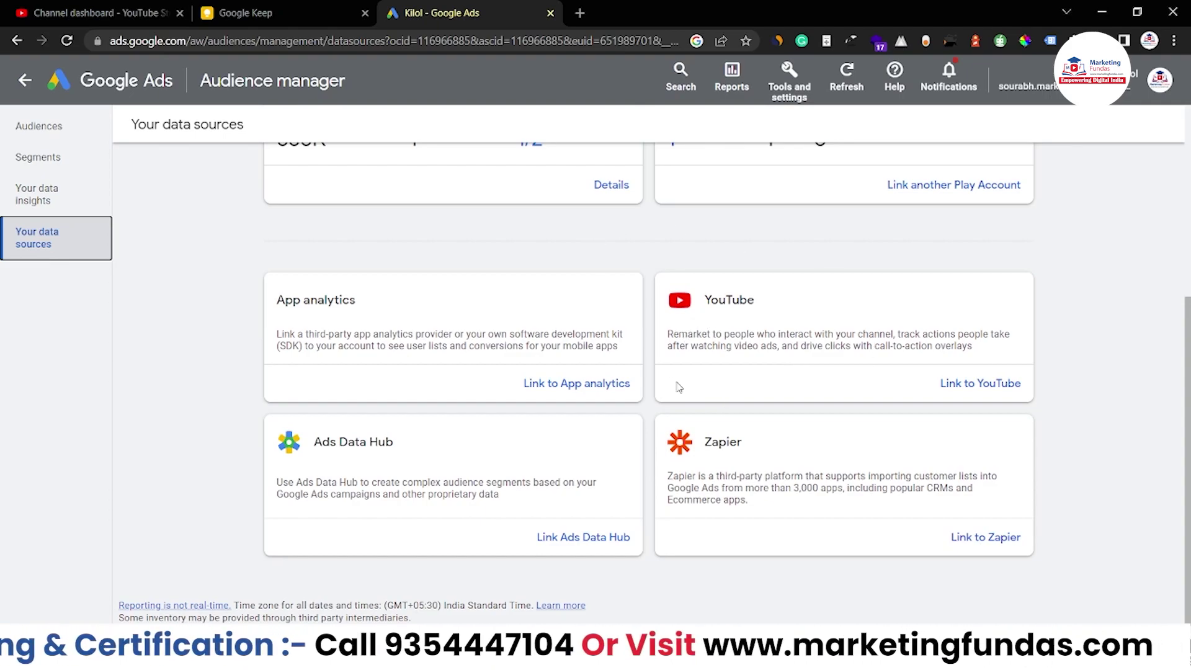
scroll(727, 284, up, 5)
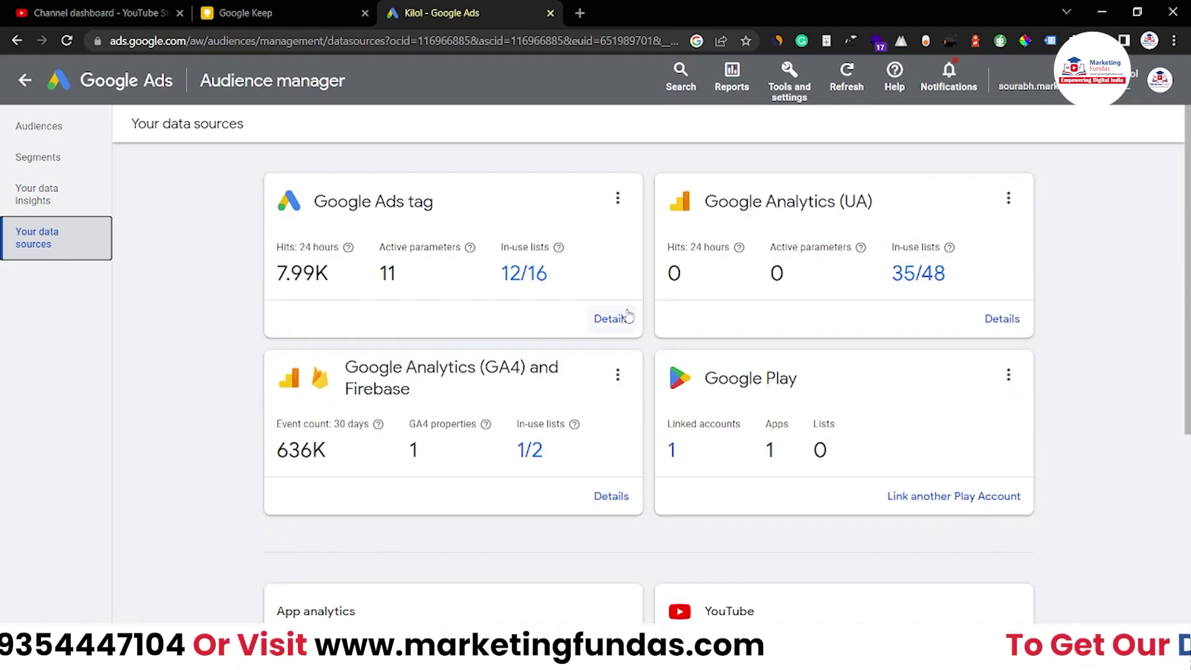
Open the Google Ads tag source details and examine its data source hits chart and tag parameters.
click(606, 321)
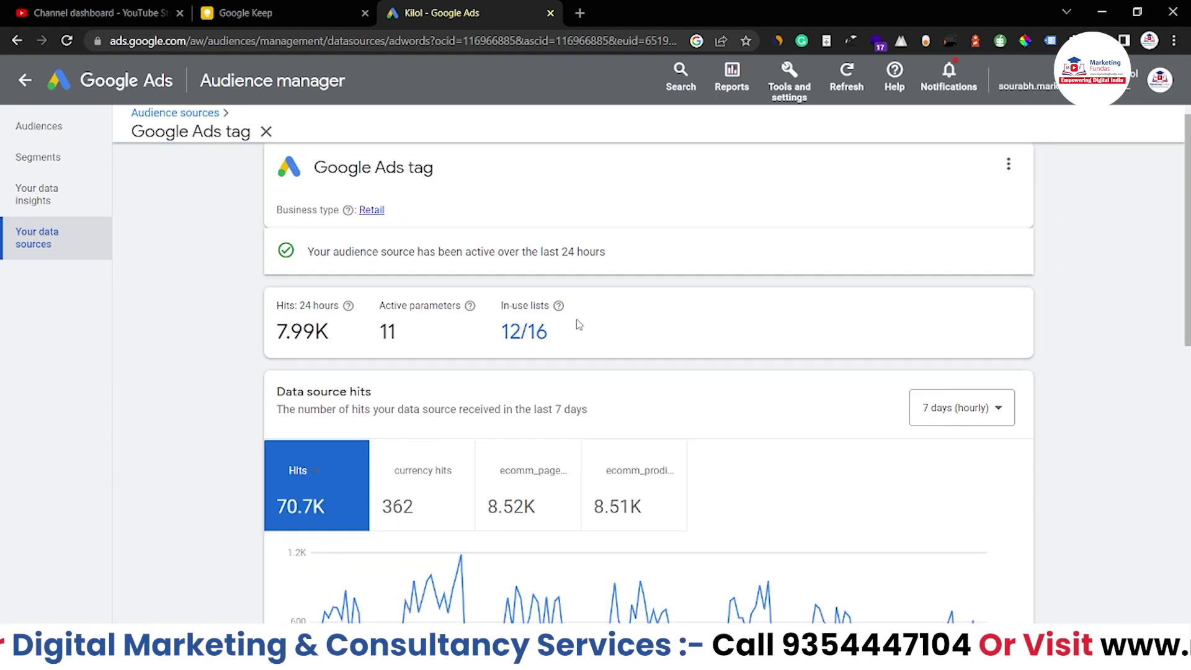
scroll(717, 344, down, 2)
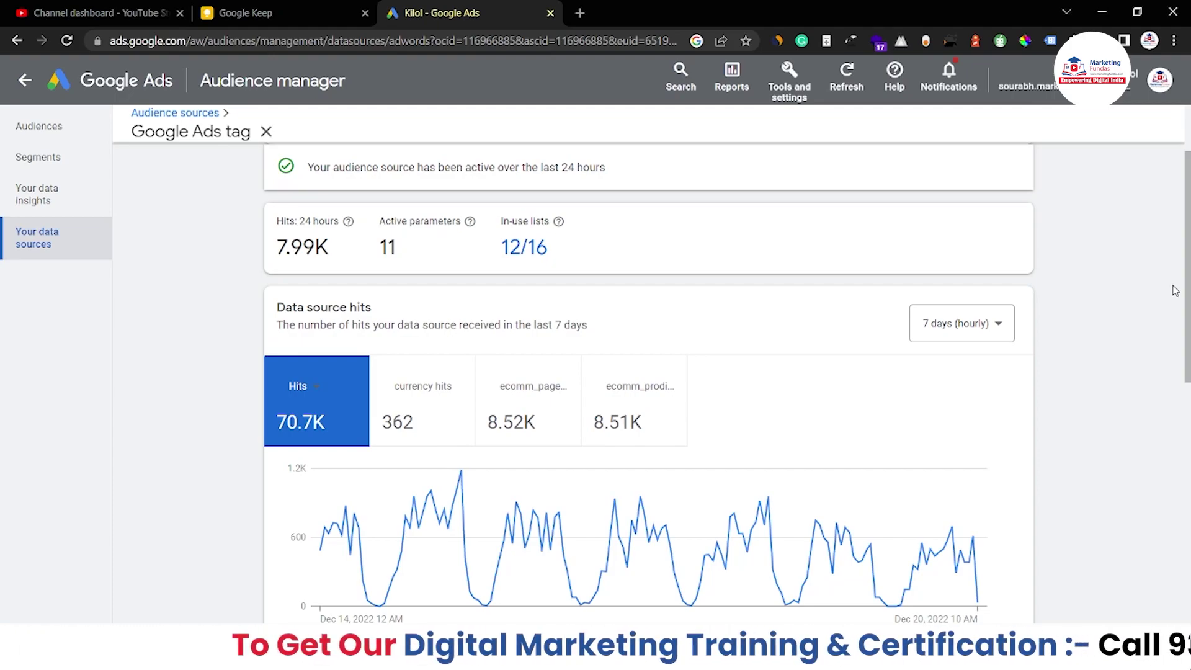
scroll(1083, 369, down, 1)
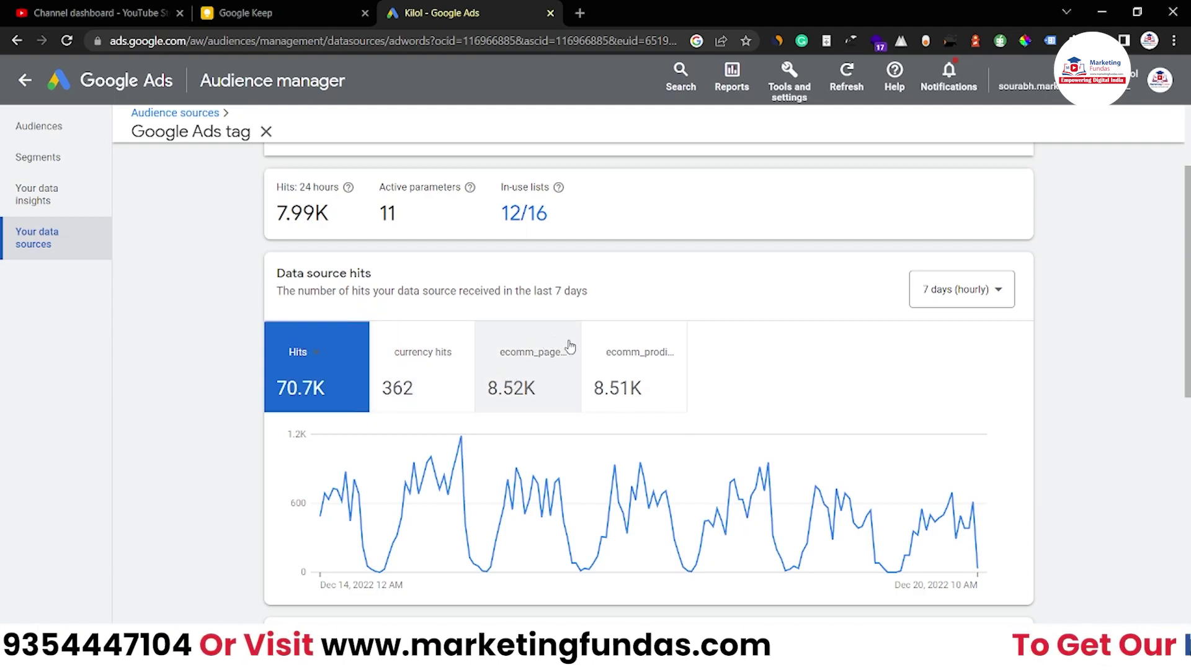
scroll(733, 380, down, 4)
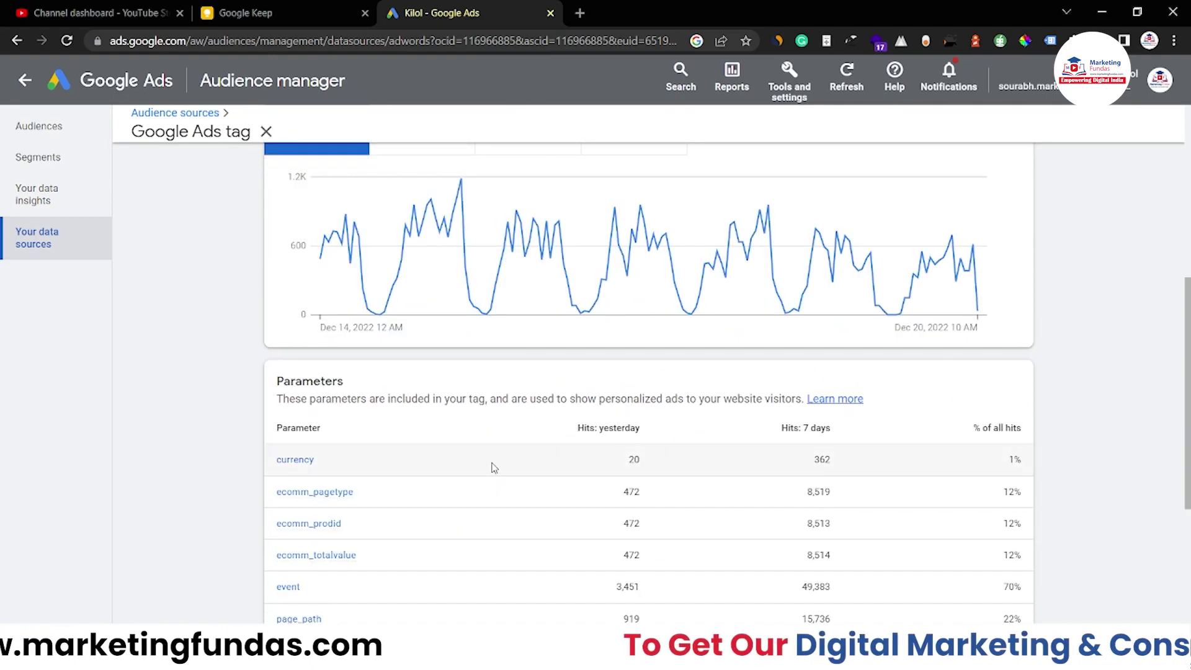
scroll(491, 467, down, 1)
scroll(489, 467, up, 2)
mouse_move(506, 266)
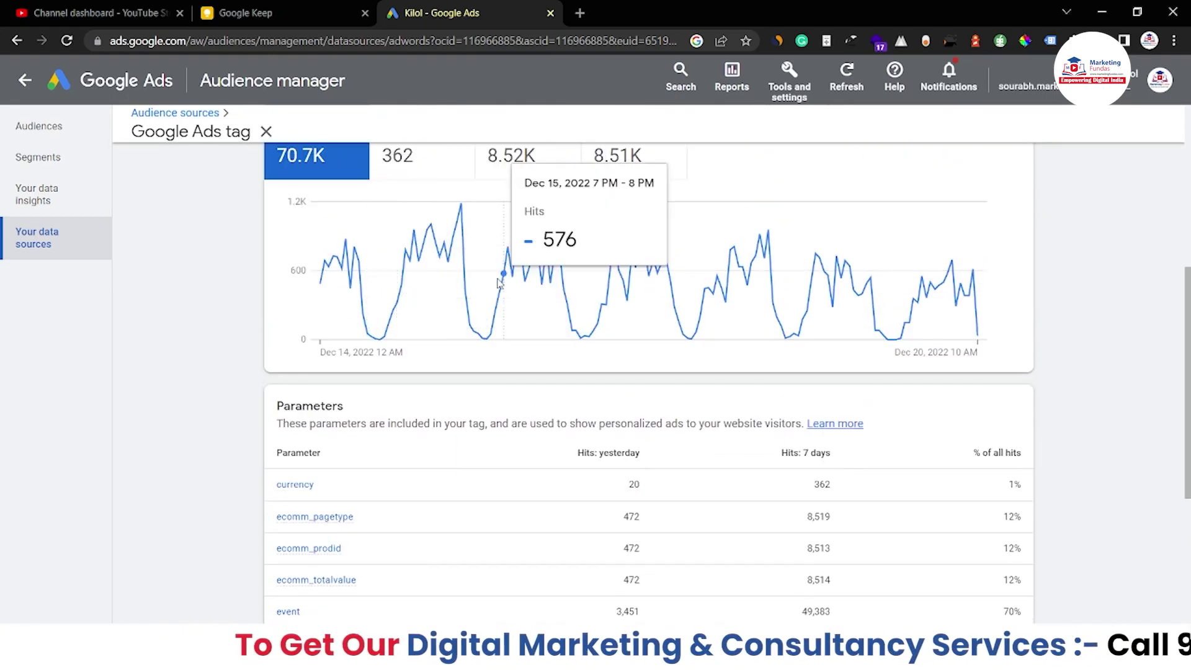
scroll(414, 228, up, 3)
scroll(420, 306, down, 3)
scroll(420, 306, up, 6)
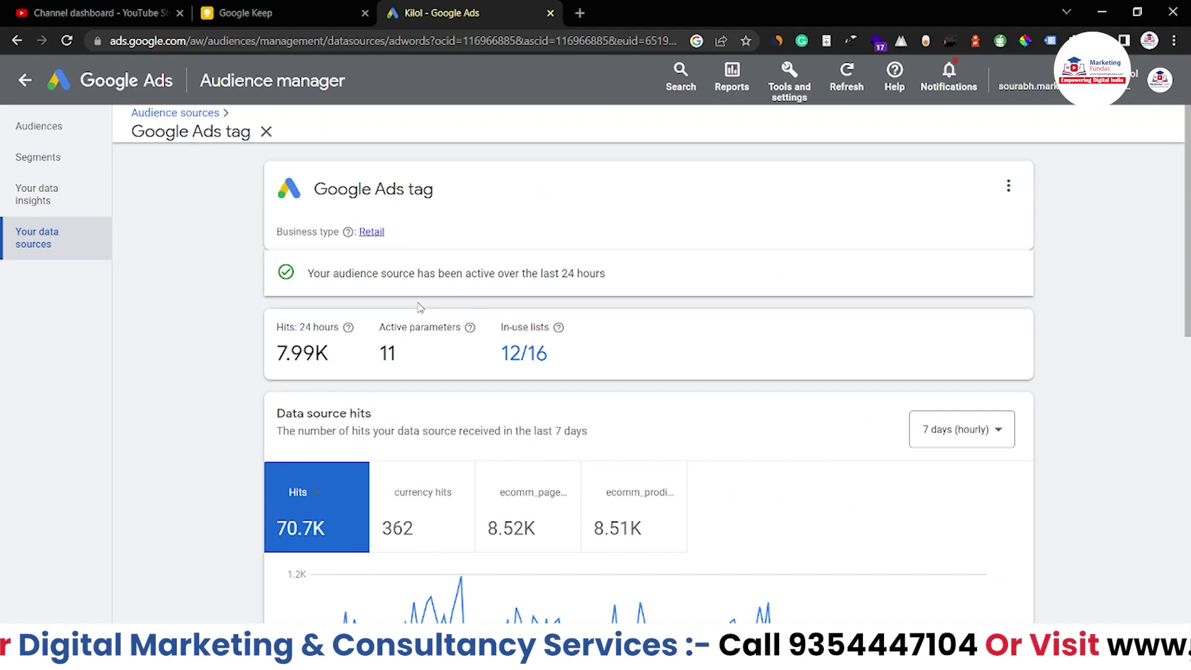